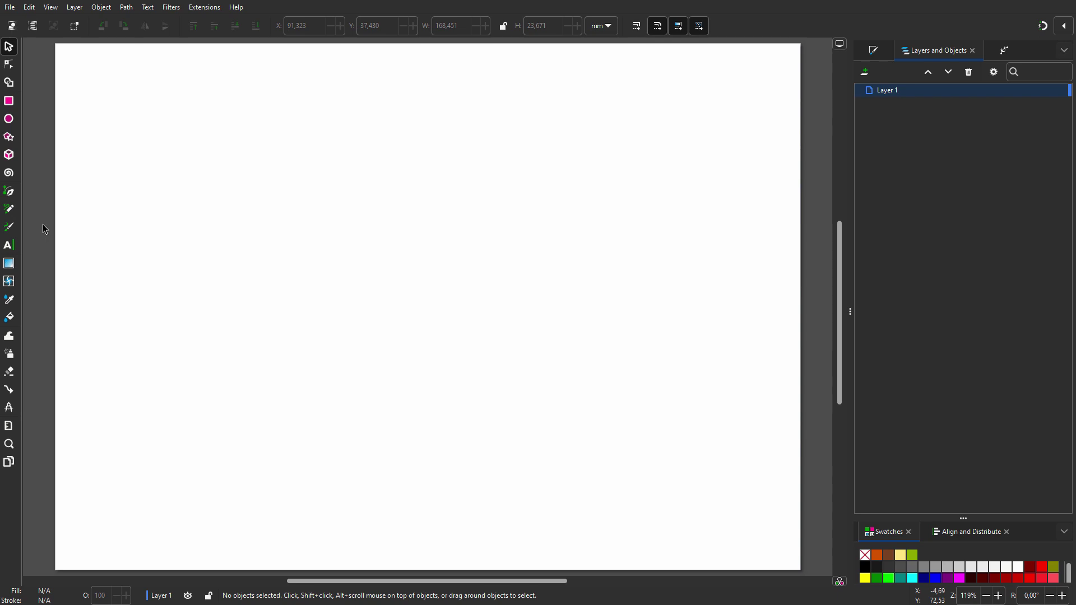
Type '3D TEXT' in Shrikhand near the page's top left.
click(9, 245)
click(192, 172)
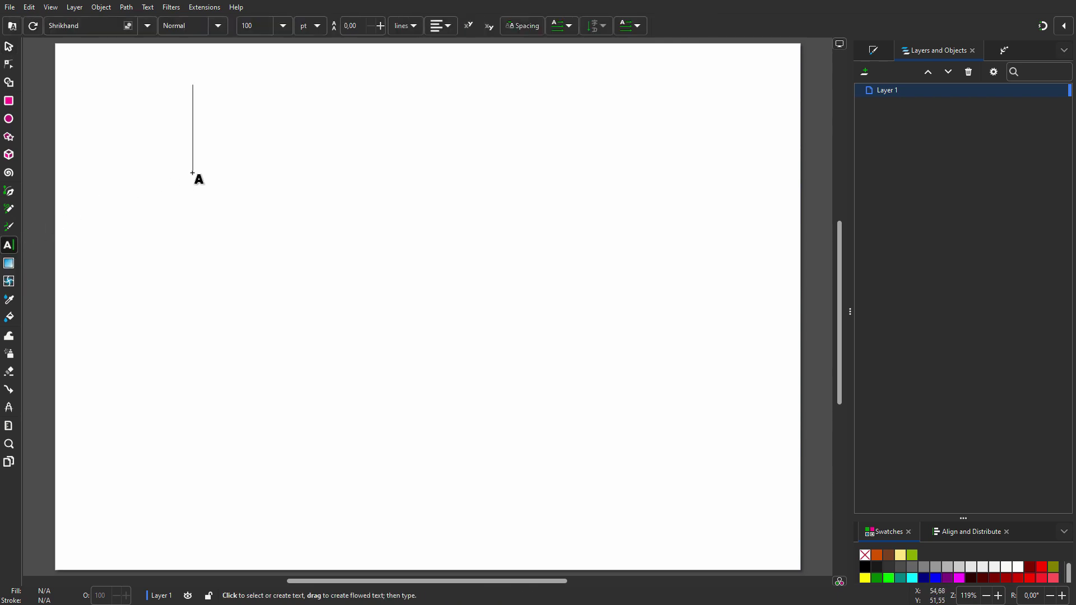
text(3D TEXT)
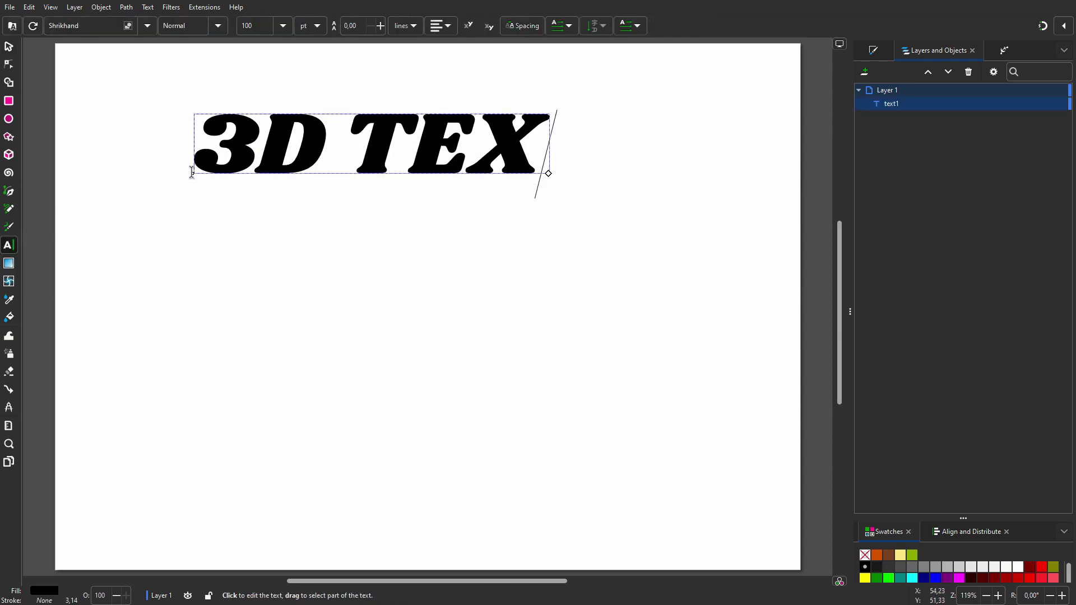
click(8, 47)
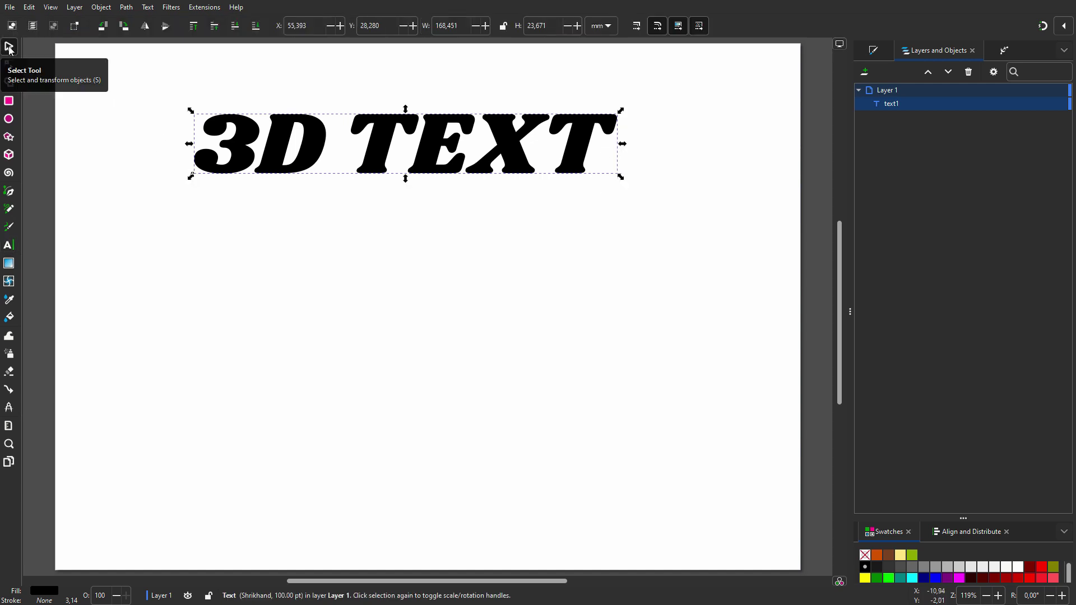
Duplicate the 3D TEXT line, move the copy below it, and retype it as 'INKSCAPE'.
right_click(316, 160)
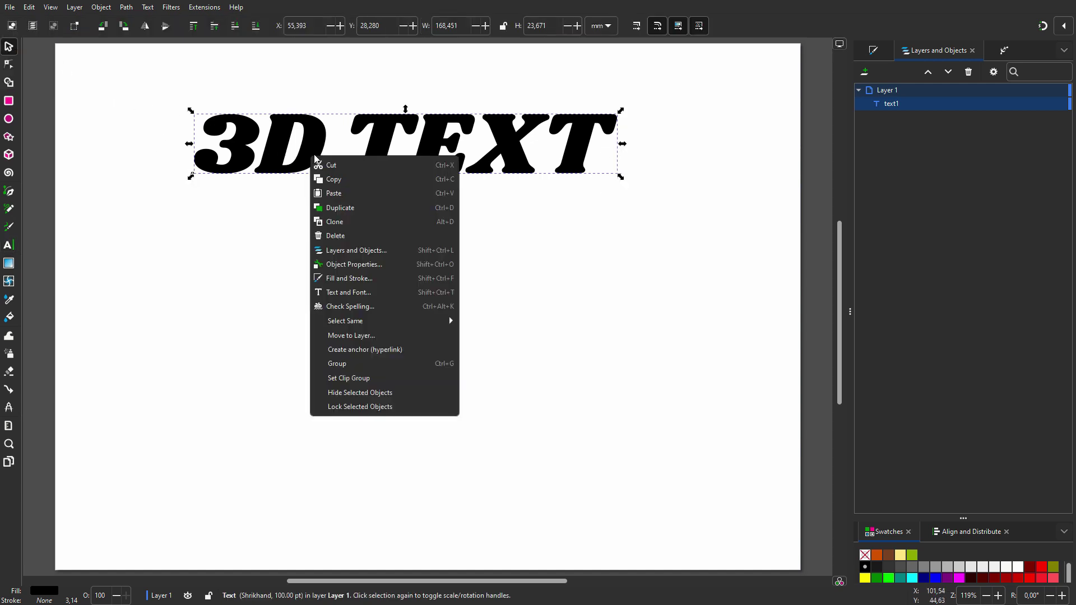
click(348, 215)
drag(303, 167, 300, 253)
double_click(325, 247)
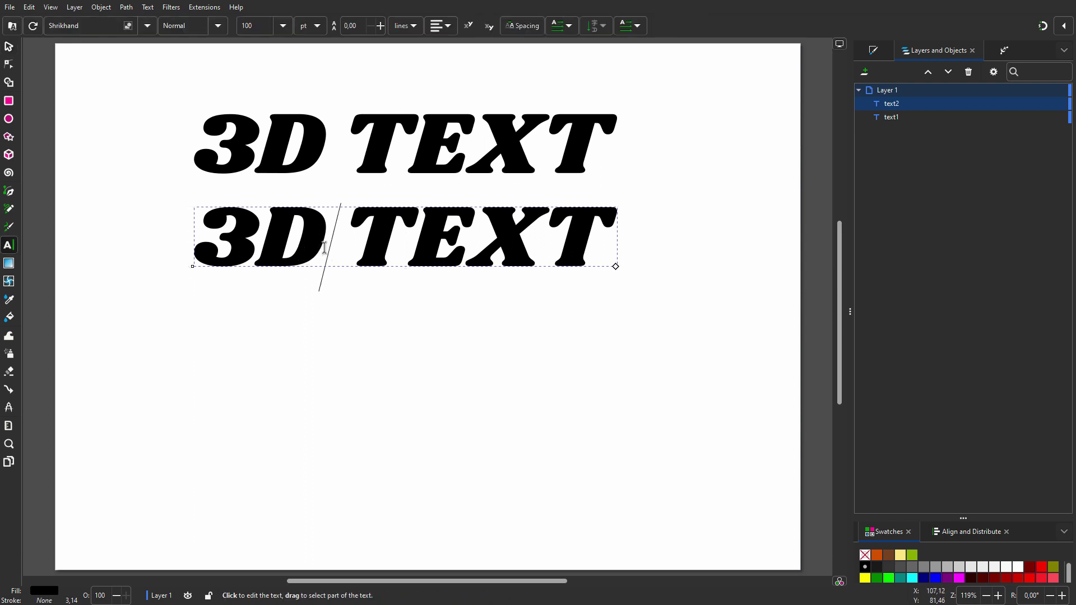
key(ctrl+a)
text(I)
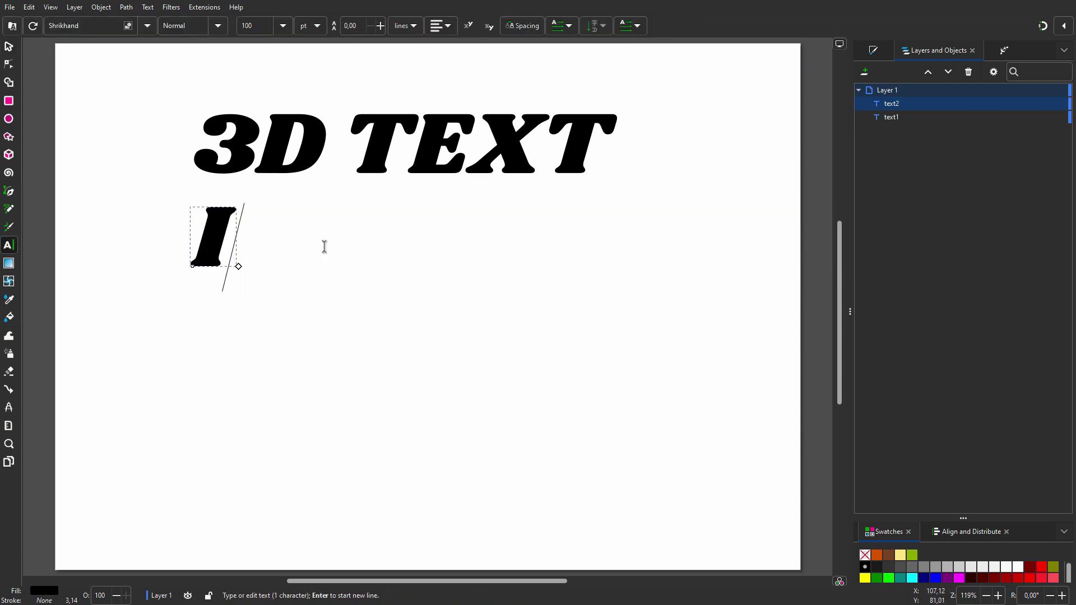
text(NKSCAPE)
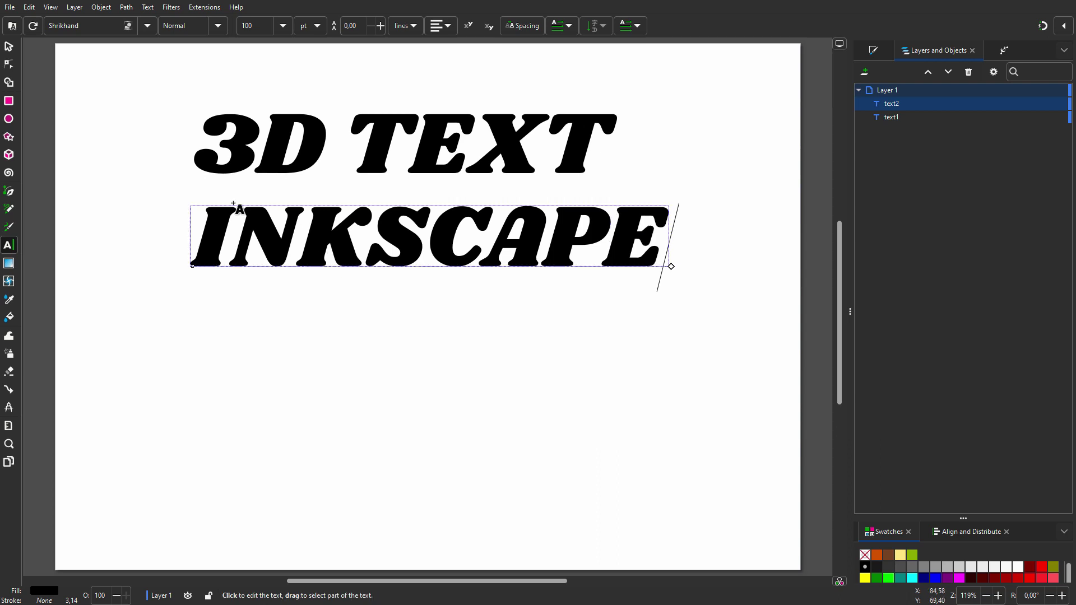
click(9, 47)
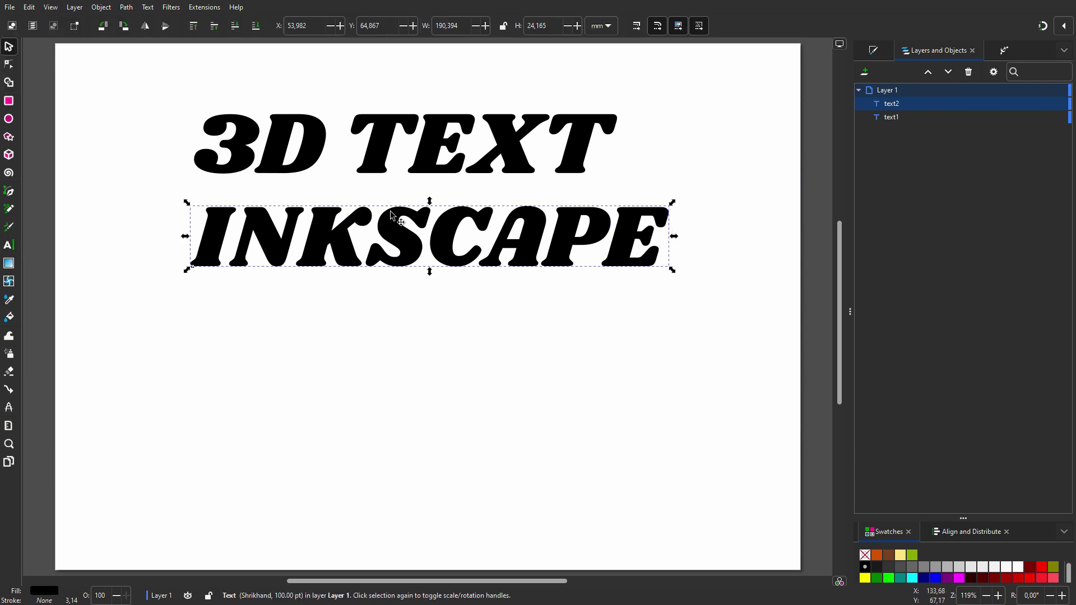
Proportionally shrink INKSCAPE to 3D TEXT's width and move 3D TEXT just above it.
key(ctrl)
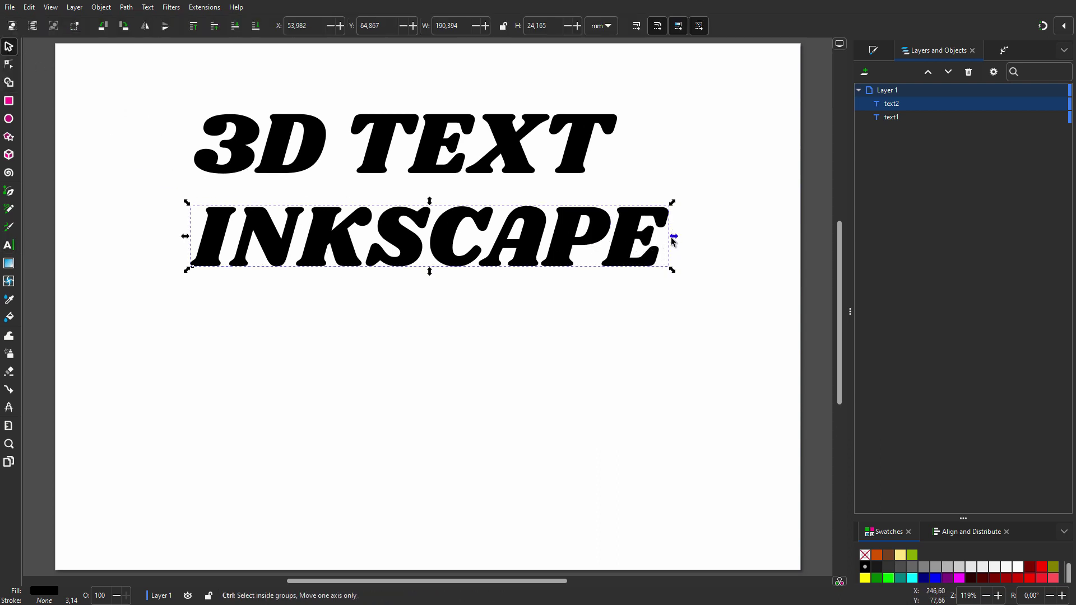
drag(674, 239, 625, 239)
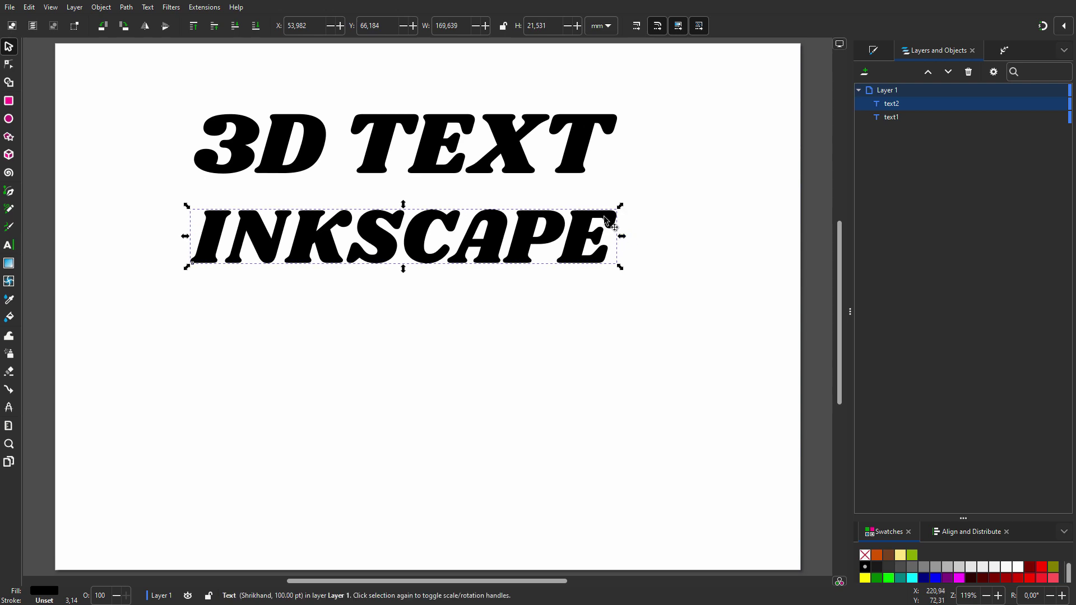
drag(573, 170, 591, 199)
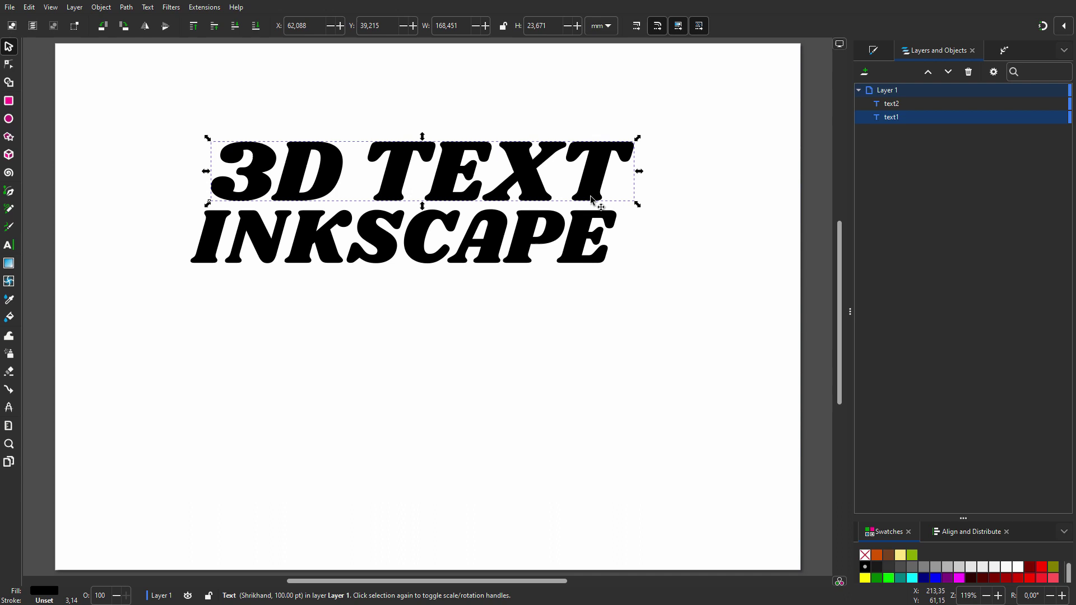
Convert both the 3D TEXT and INKSCAPE text objects to paths.
shift+click(583, 224)
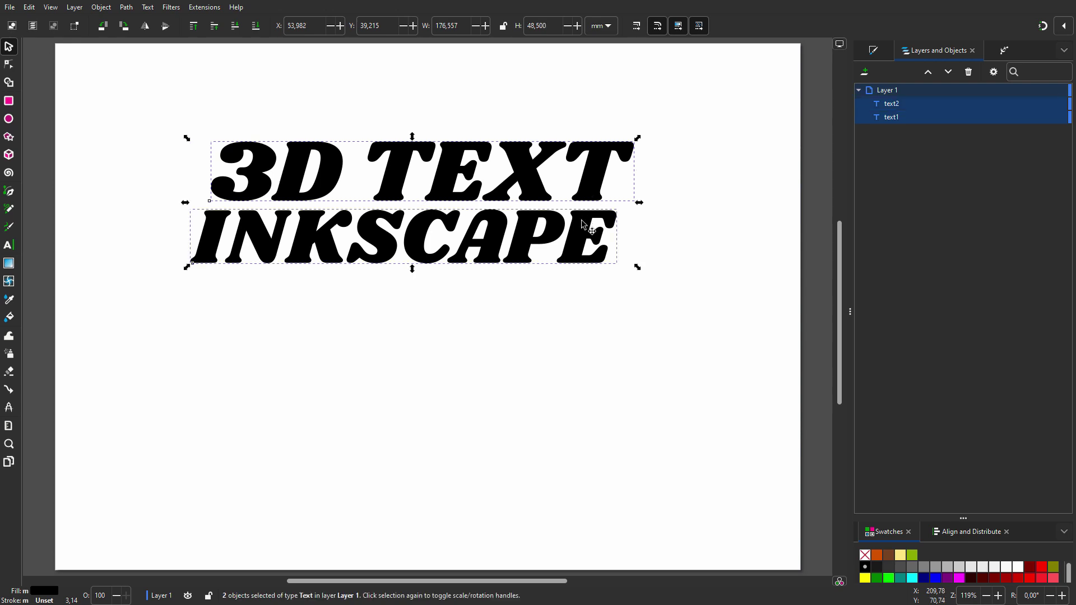
click(126, 6)
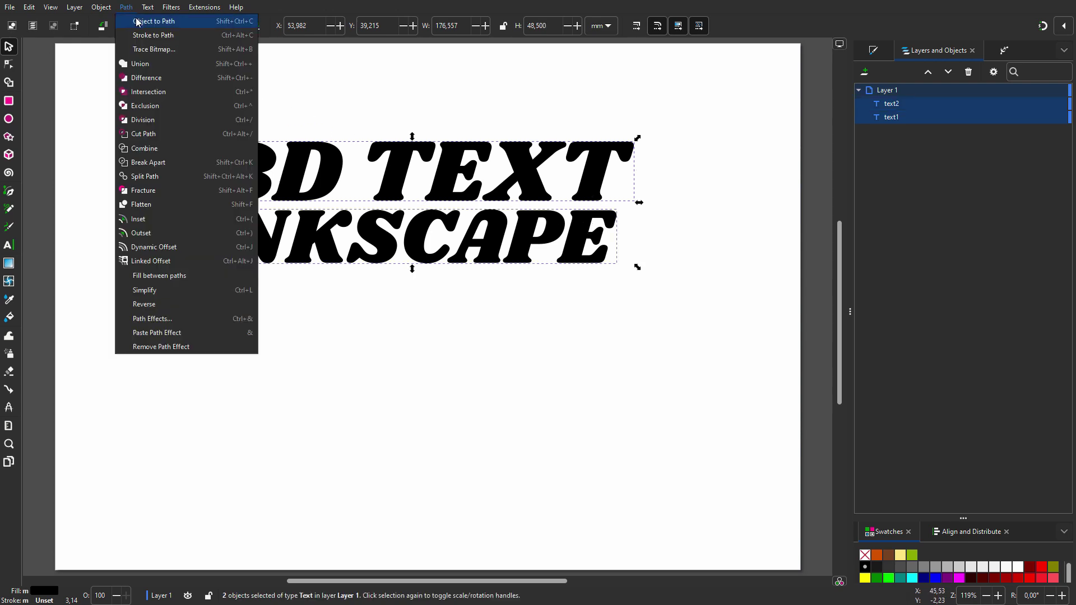
click(152, 24)
Select the 3D TEXT path and bring up the path effects gallery.
click(338, 194)
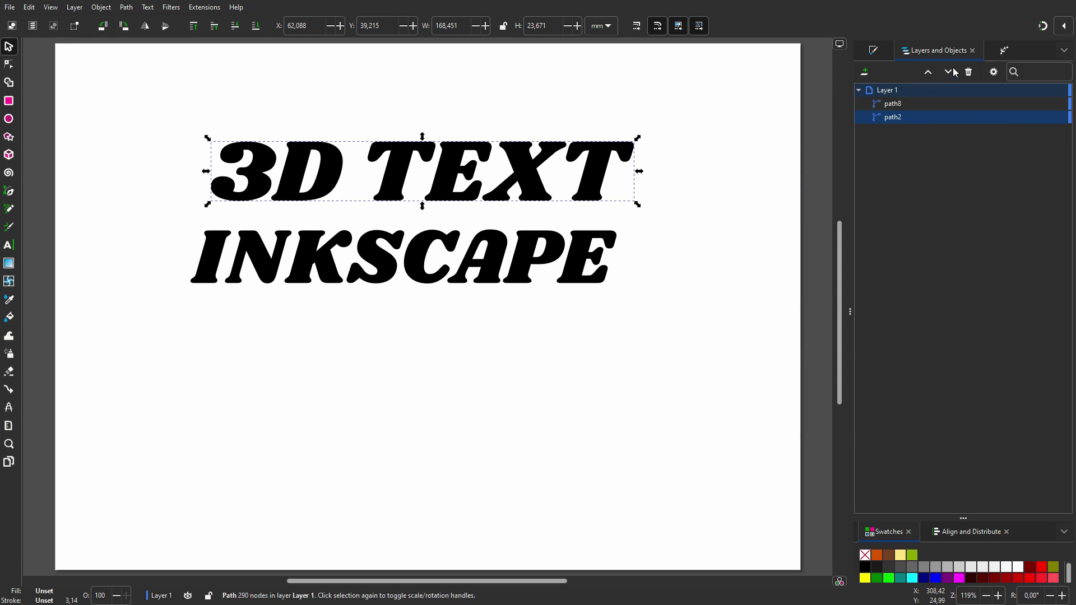
click(1004, 53)
click(1059, 76)
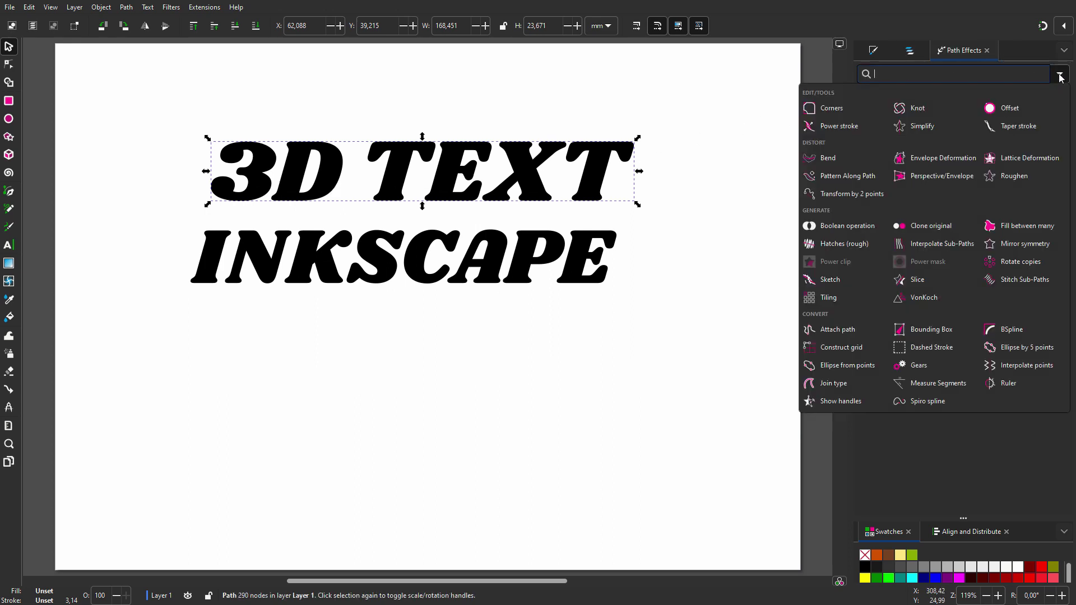
Apply Envelope Deformation to 3D TEXT and bend its bottom edge into a gentle curve.
click(954, 161)
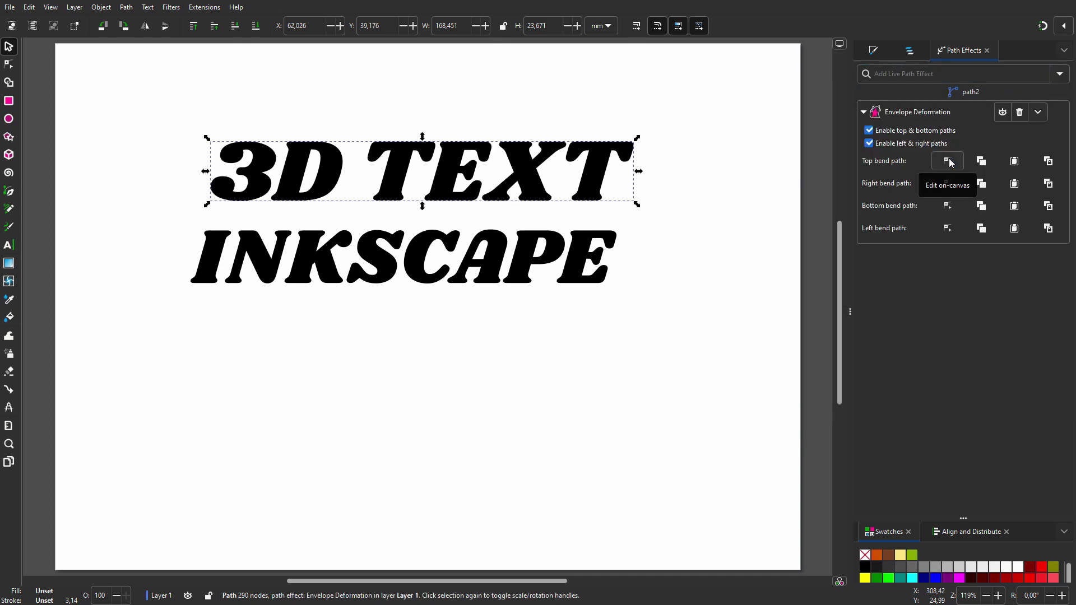
click(948, 207)
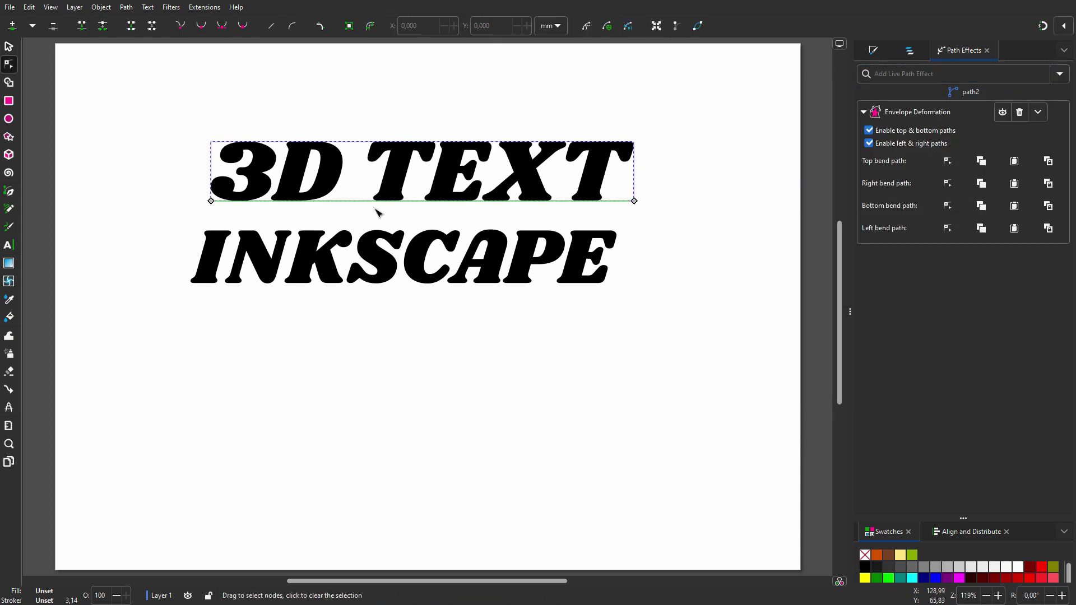
drag(301, 210, 300, 228)
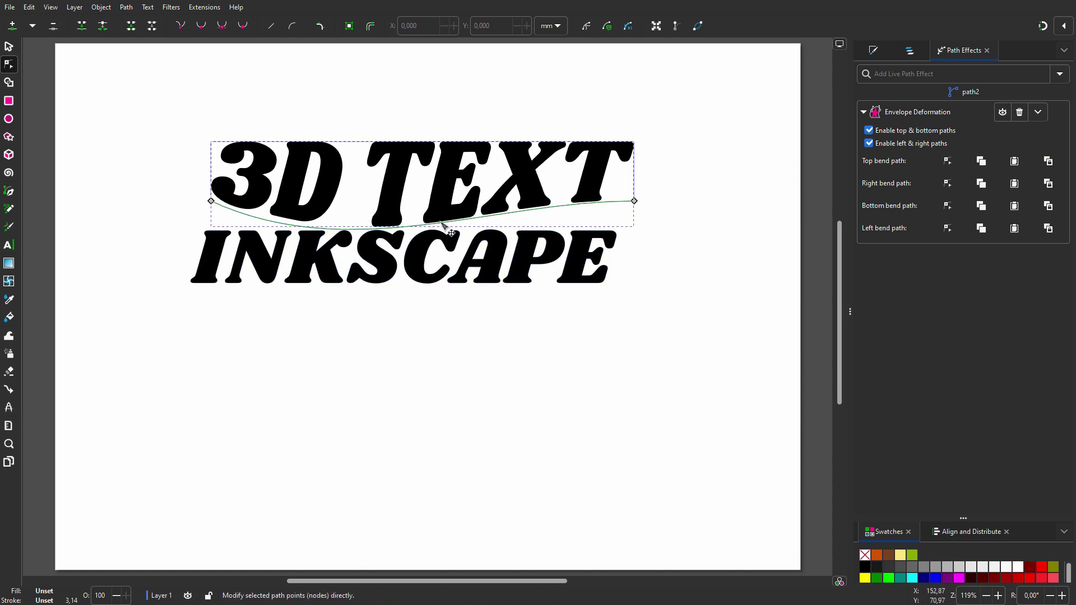
drag(444, 224, 455, 211)
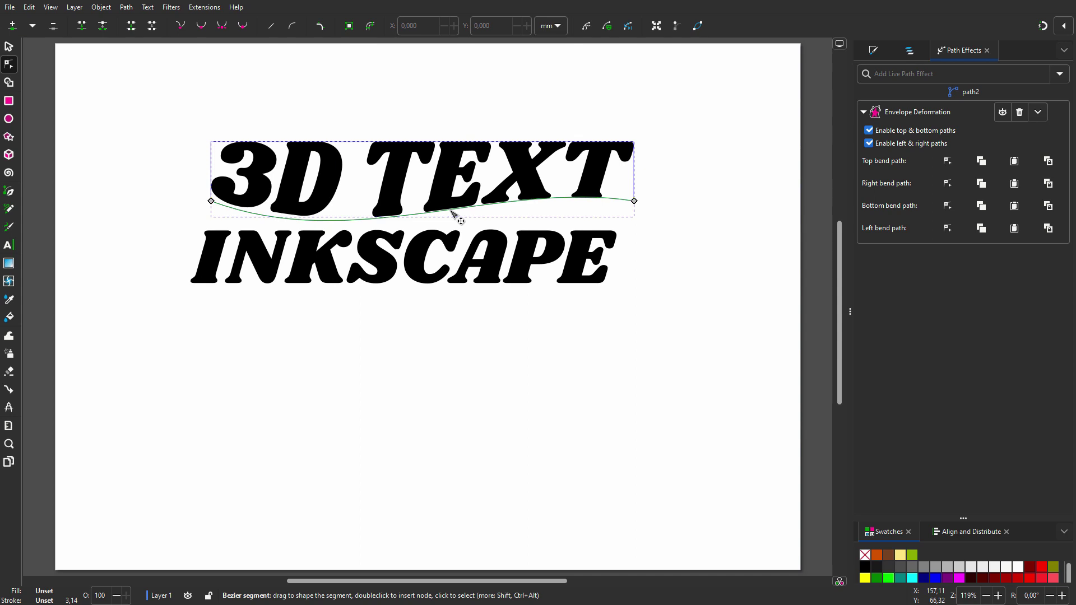
Select the INKSCAPE path and apply Envelope Deformation, editing its top bend path.
click(8, 47)
click(370, 263)
scroll(370, 264, up, 3)
scroll(370, 263, up, 2)
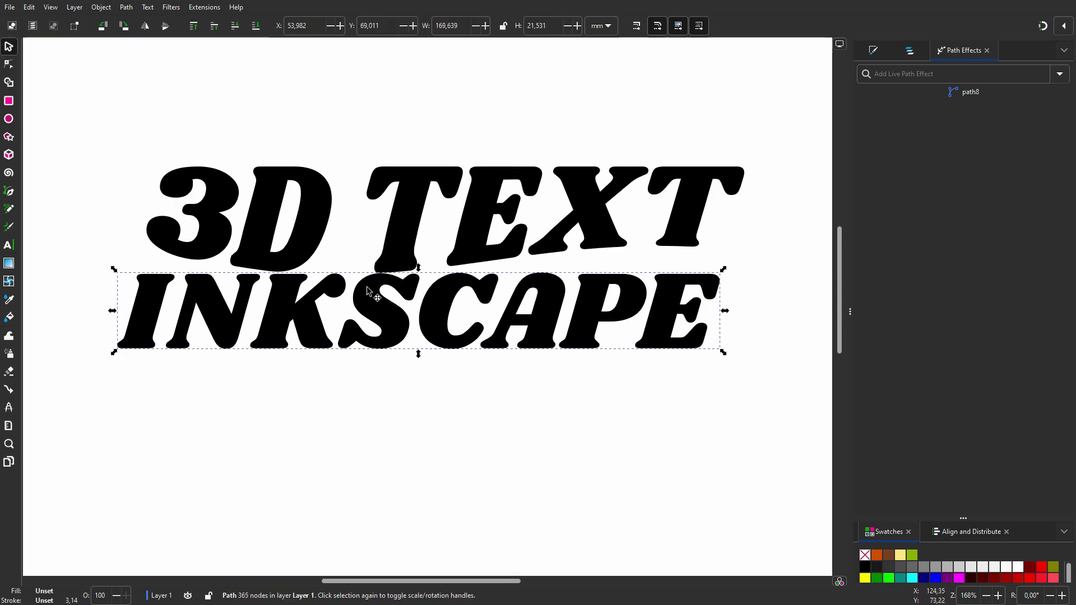
click(1054, 78)
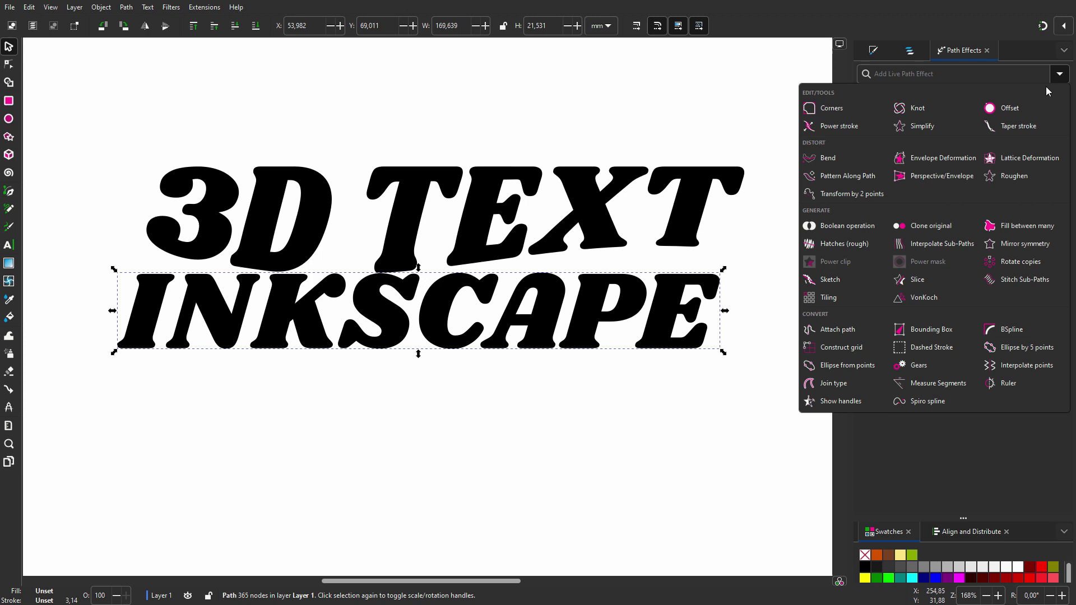
click(935, 159)
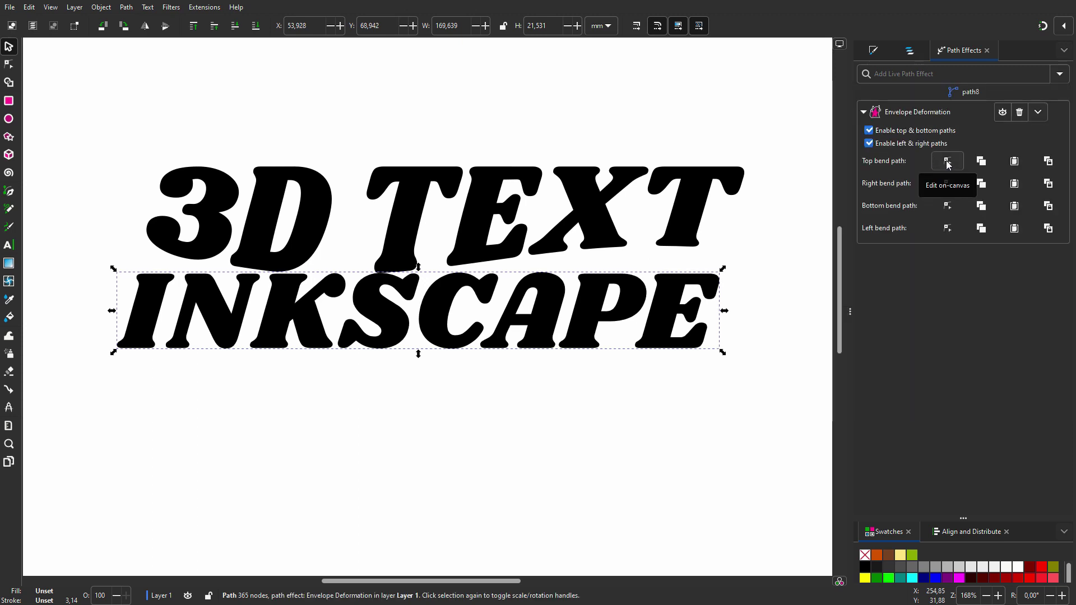
click(947, 162)
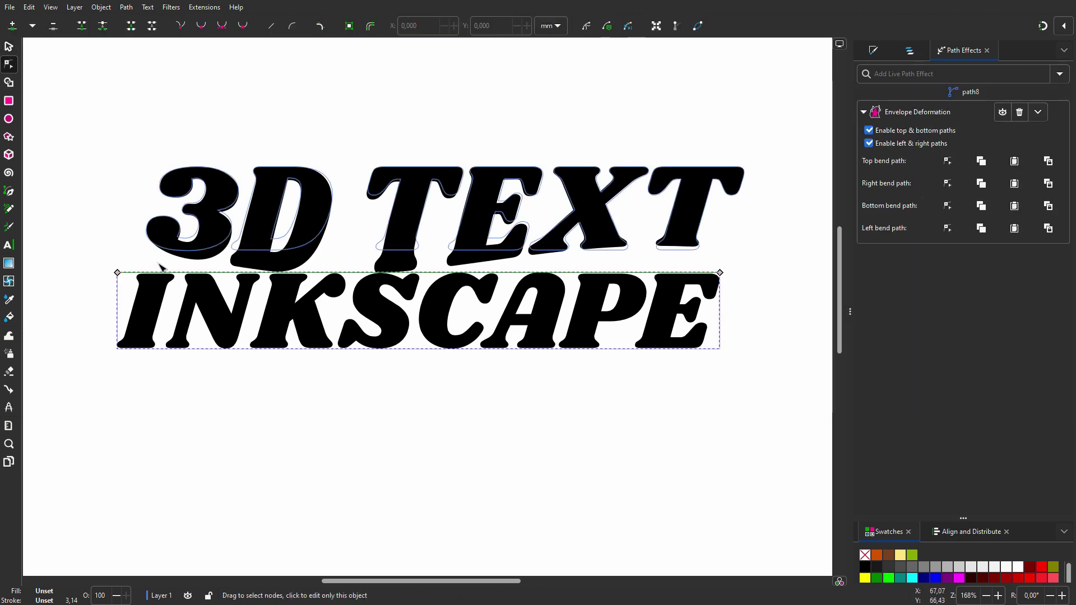
Raise both top corners of INKSCAPE's envelope and dip its top edge down in the middle.
drag(119, 274, 123, 245)
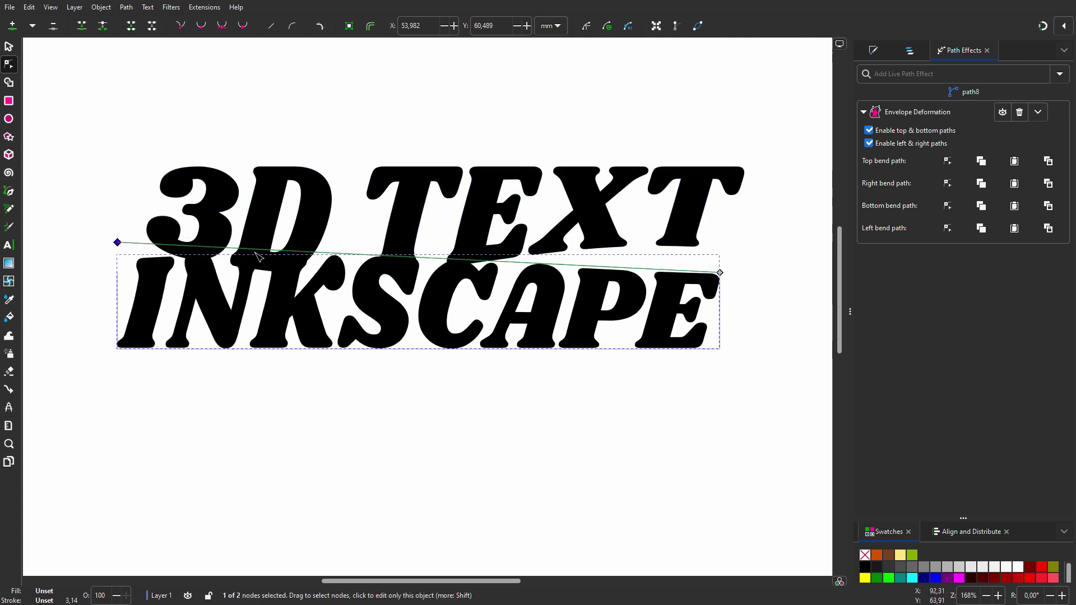
drag(253, 249, 258, 284)
drag(719, 277, 721, 238)
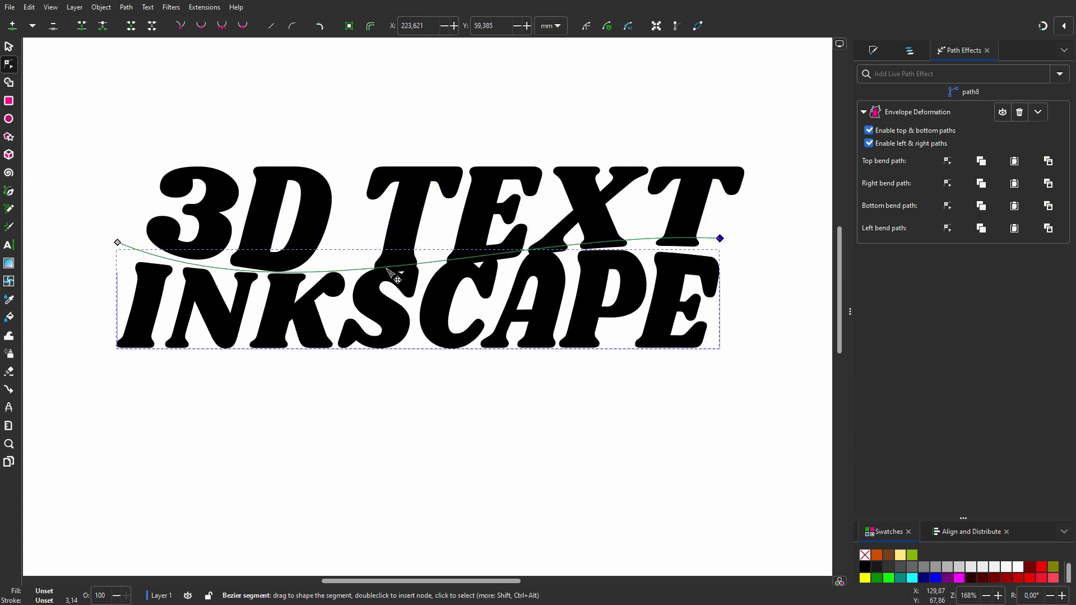
drag(314, 272, 310, 282)
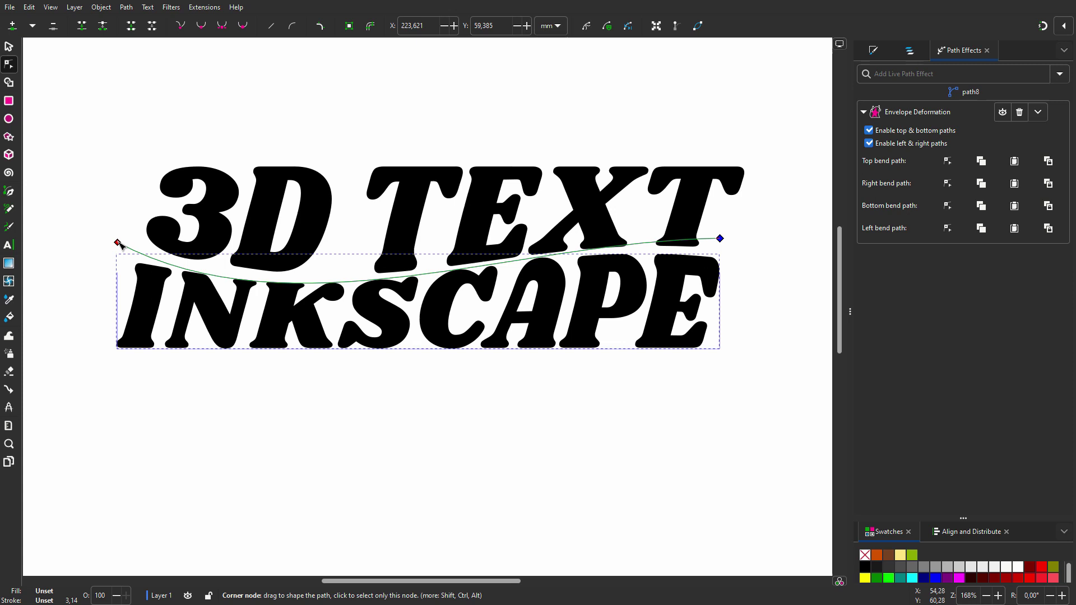
drag(117, 242, 122, 230)
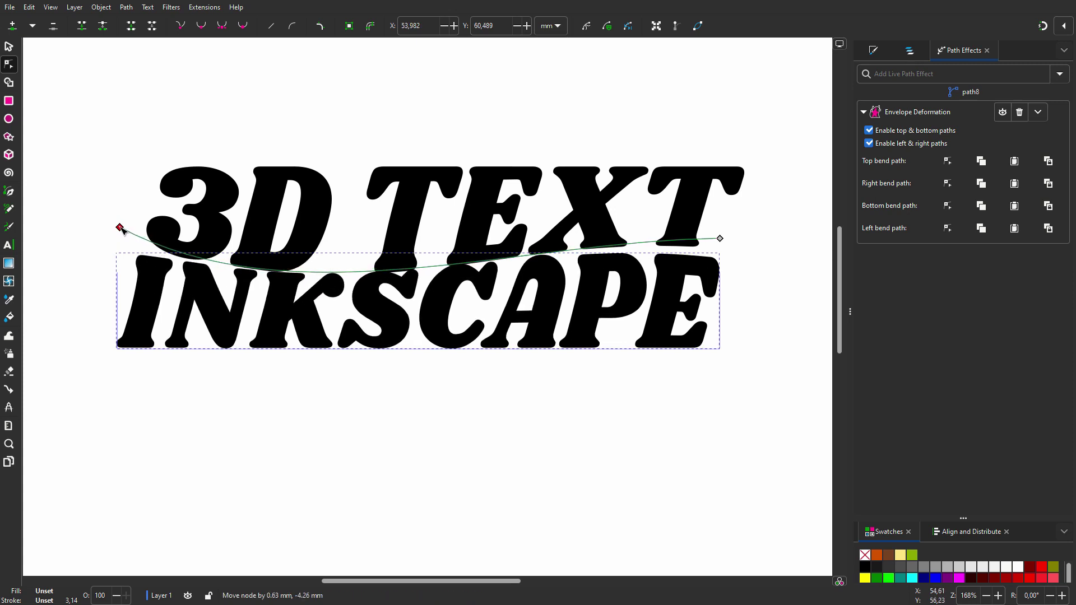
drag(266, 270, 268, 285)
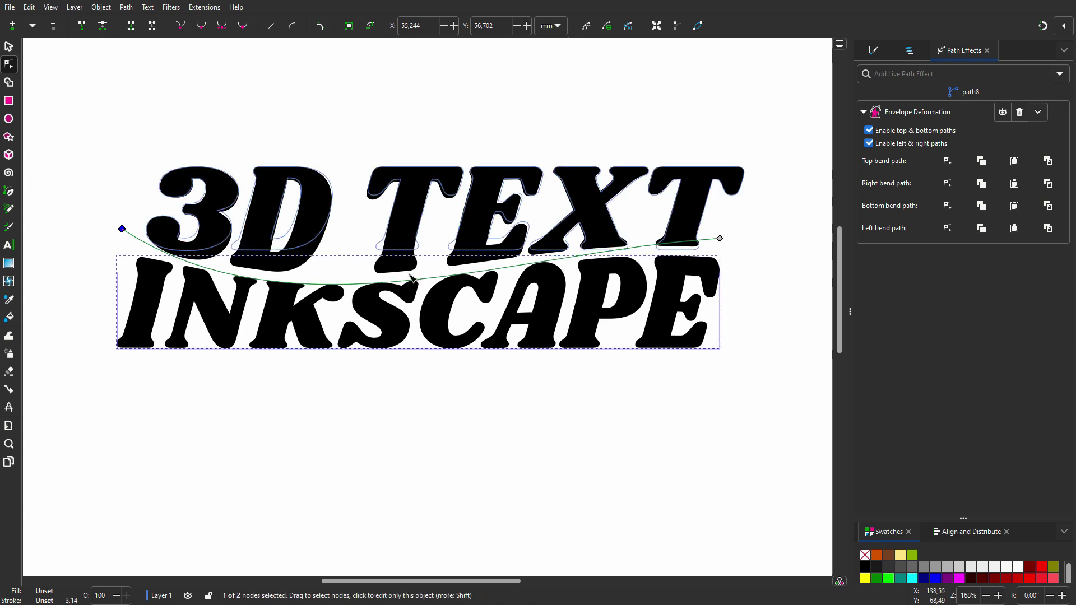
drag(122, 229, 124, 225)
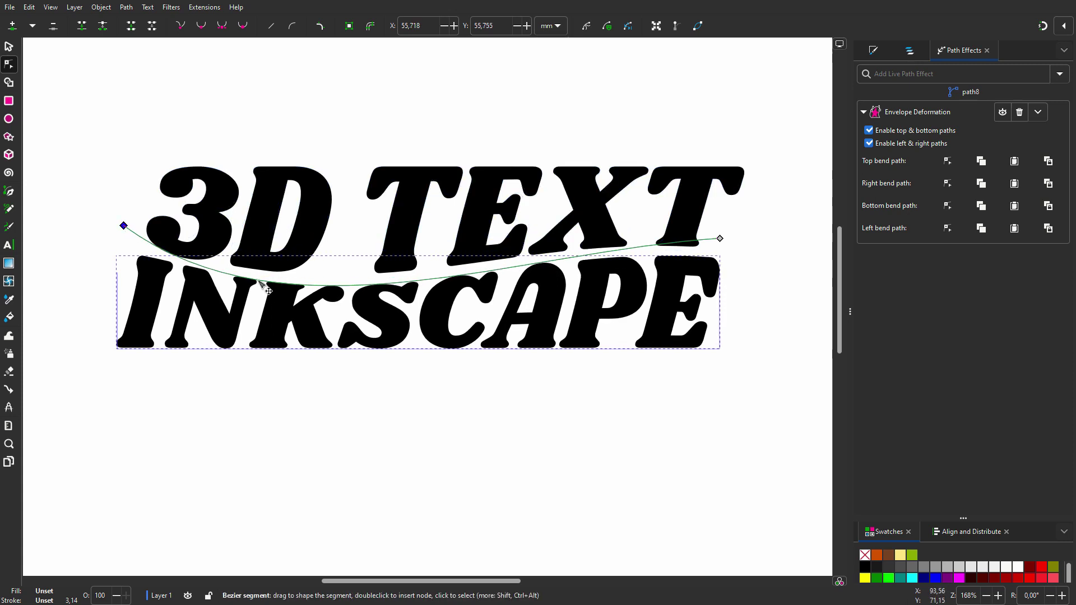
Select both text lines and narrow them slightly.
click(9, 48)
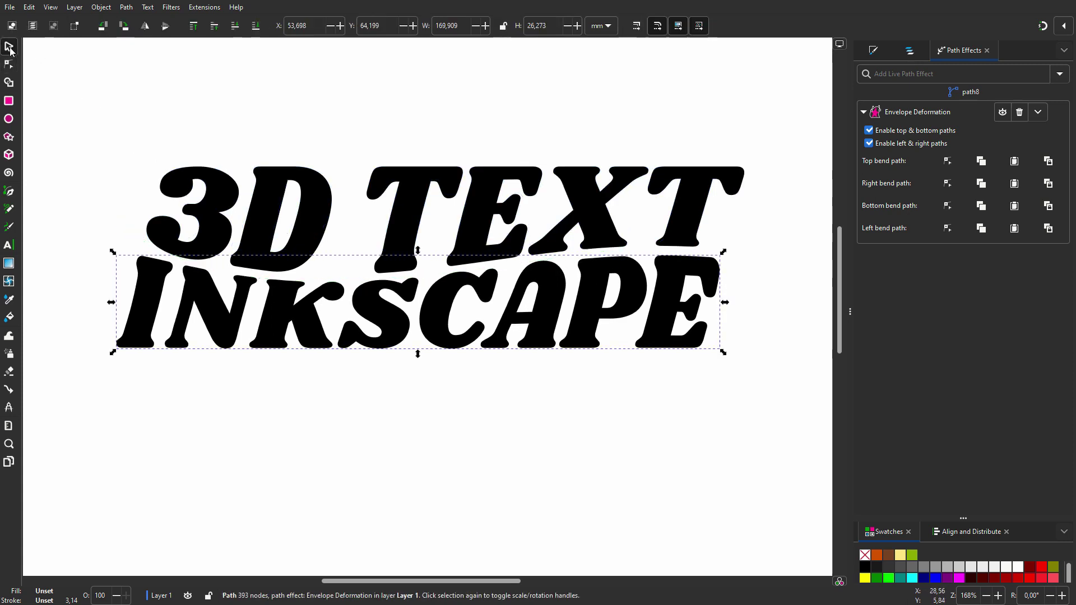
shift+click(251, 196)
drag(747, 262, 677, 289)
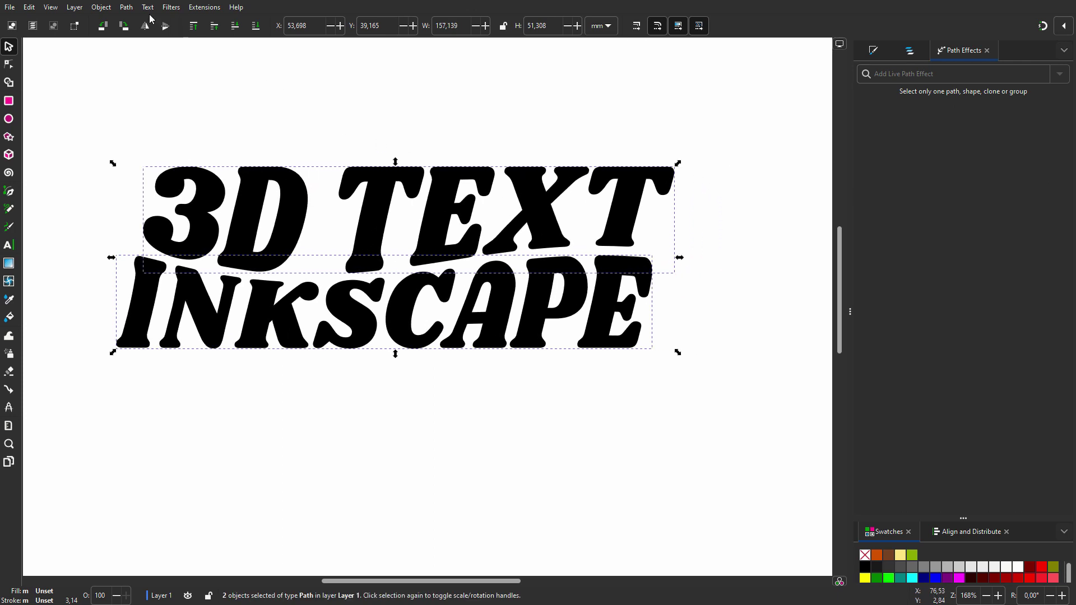
Union both lines into a single path and fill it light blue.
click(126, 7)
click(136, 23)
click(127, 8)
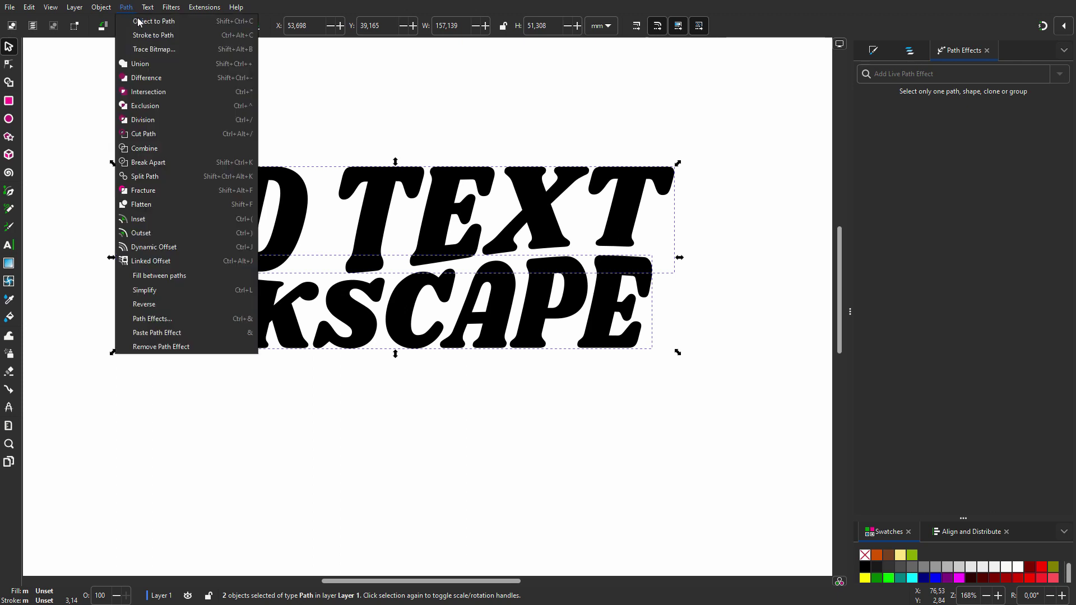
click(149, 66)
drag(963, 519, 963, 313)
click(865, 550)
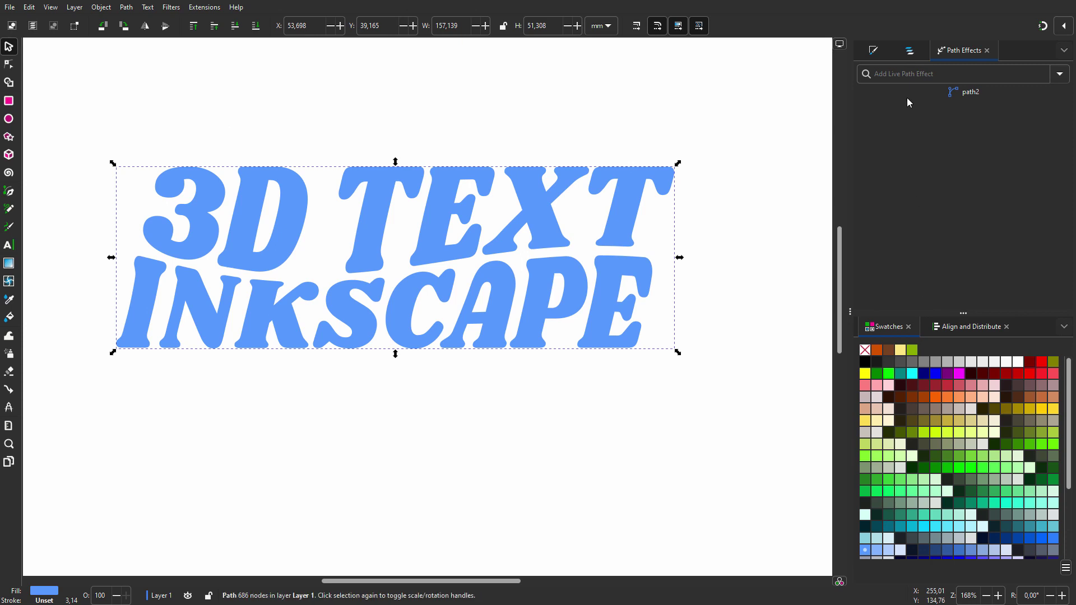
Duplicate the merged text, fill the copy dark navy, shrink it centrally, then select both.
click(911, 51)
right_click(892, 104)
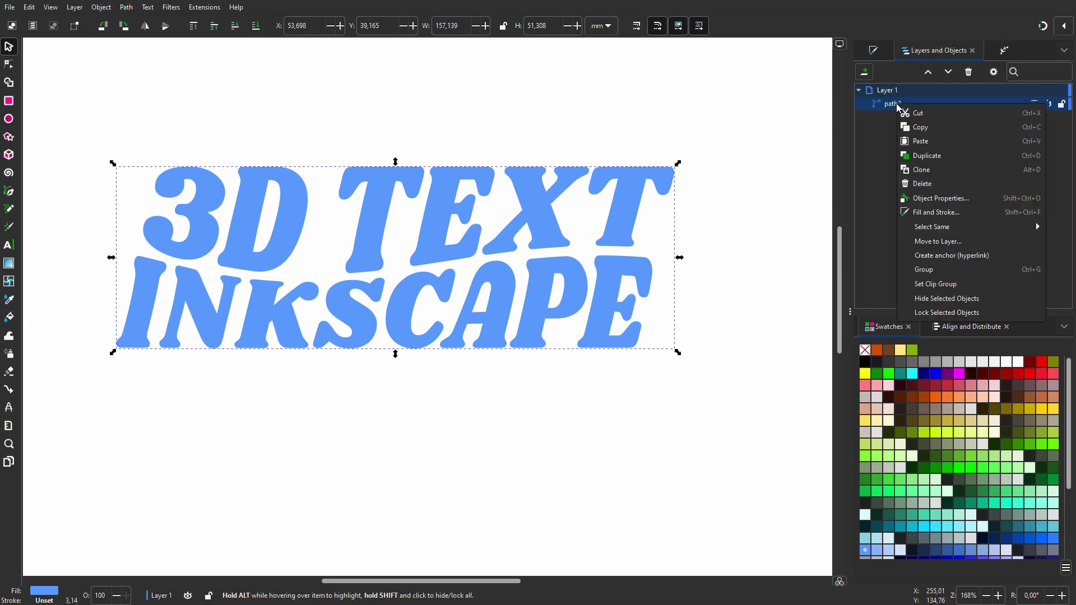
click(933, 158)
click(984, 539)
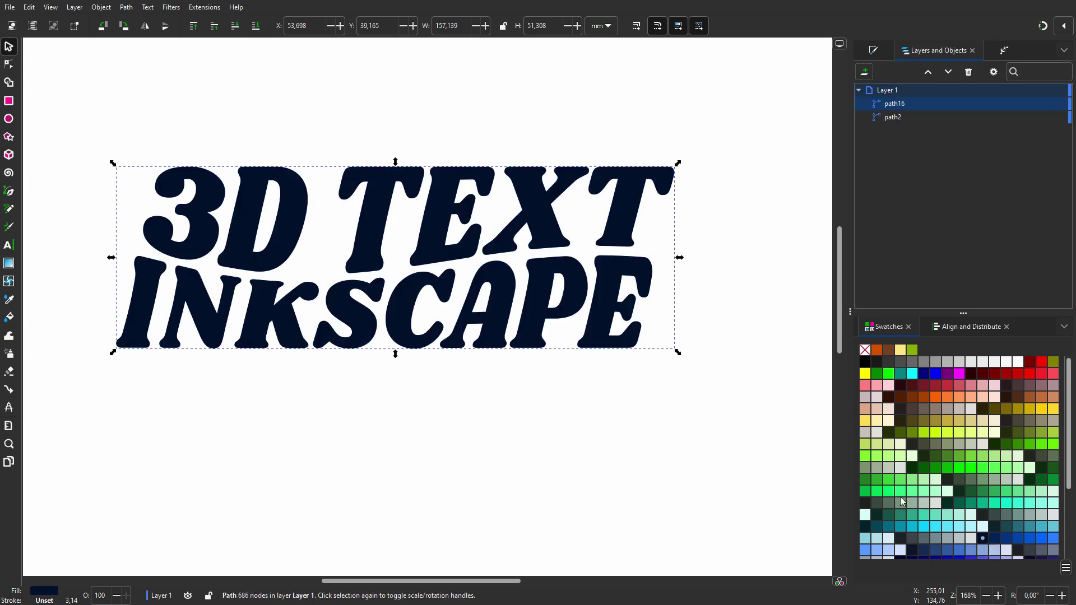
drag(678, 355, 560, 295)
shift+click(572, 287)
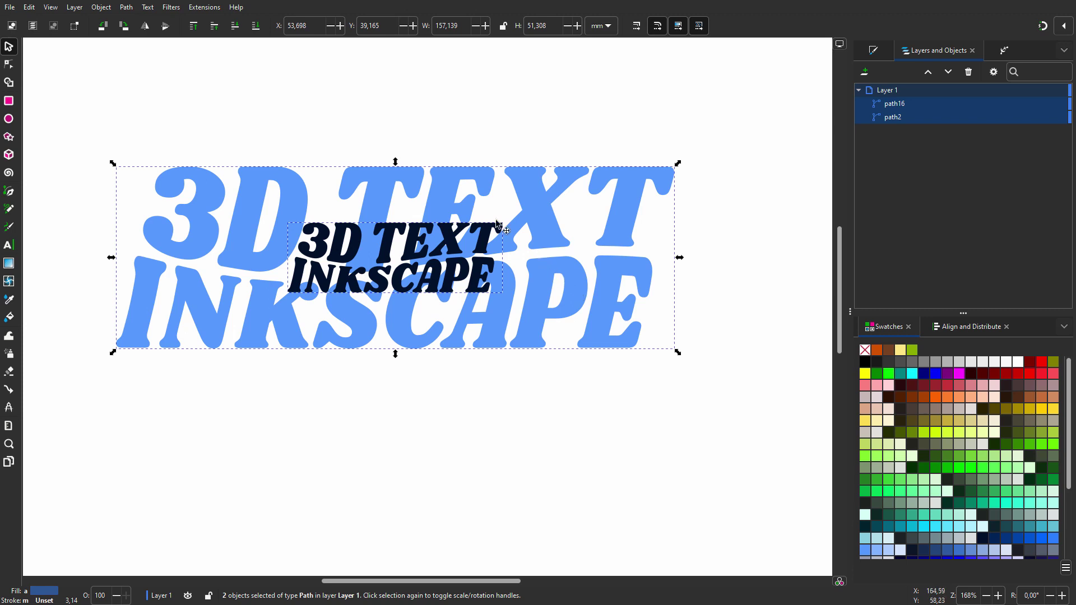
Interpolate 50 steps between the navy copy and light blue text with live preview.
click(209, 8)
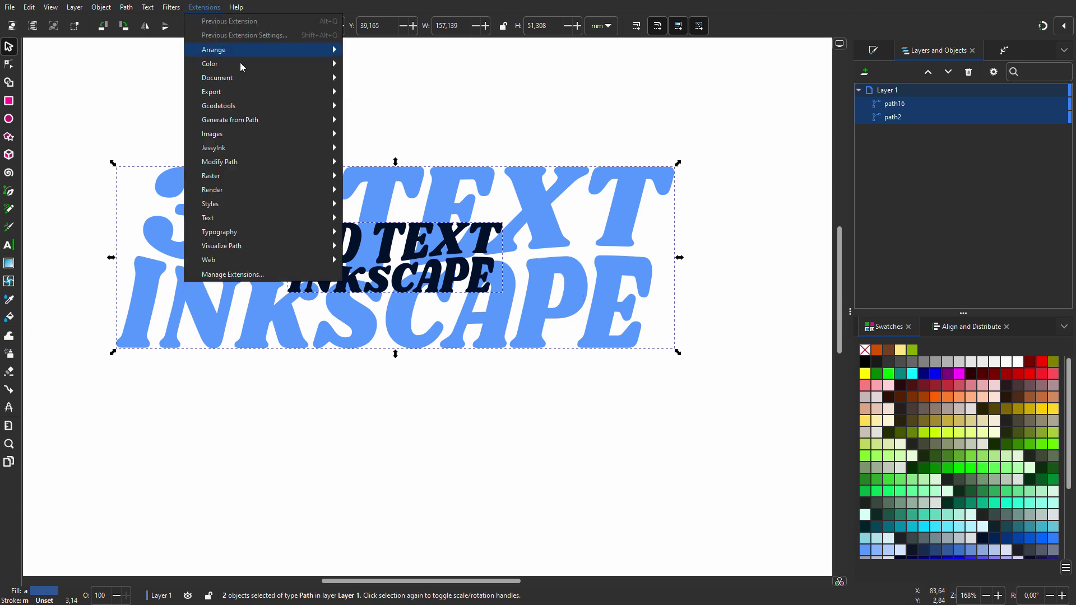
mouse_move(244, 120)
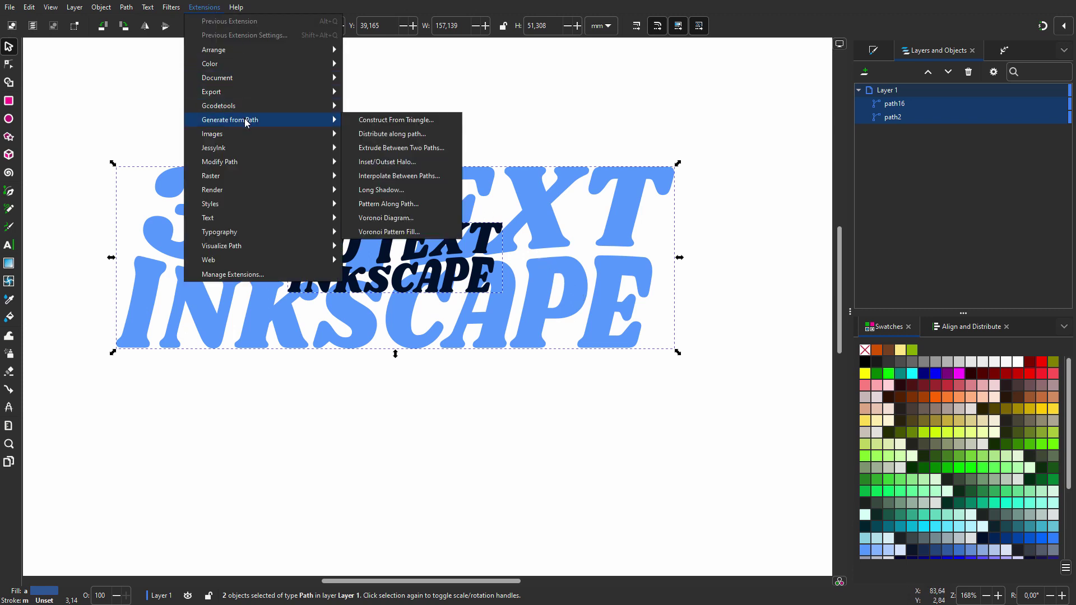
click(393, 176)
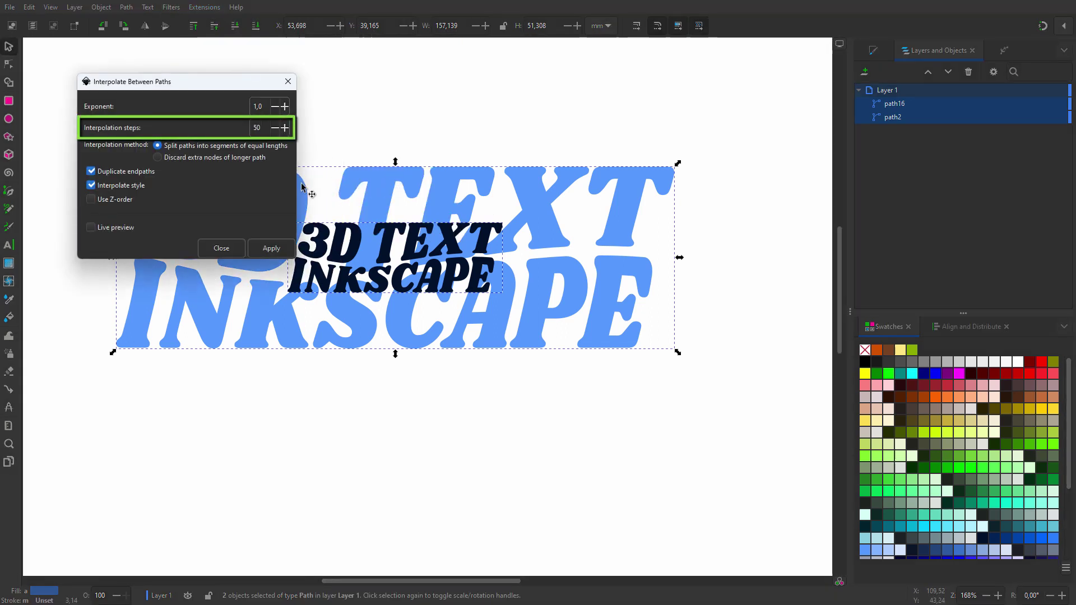
click(91, 228)
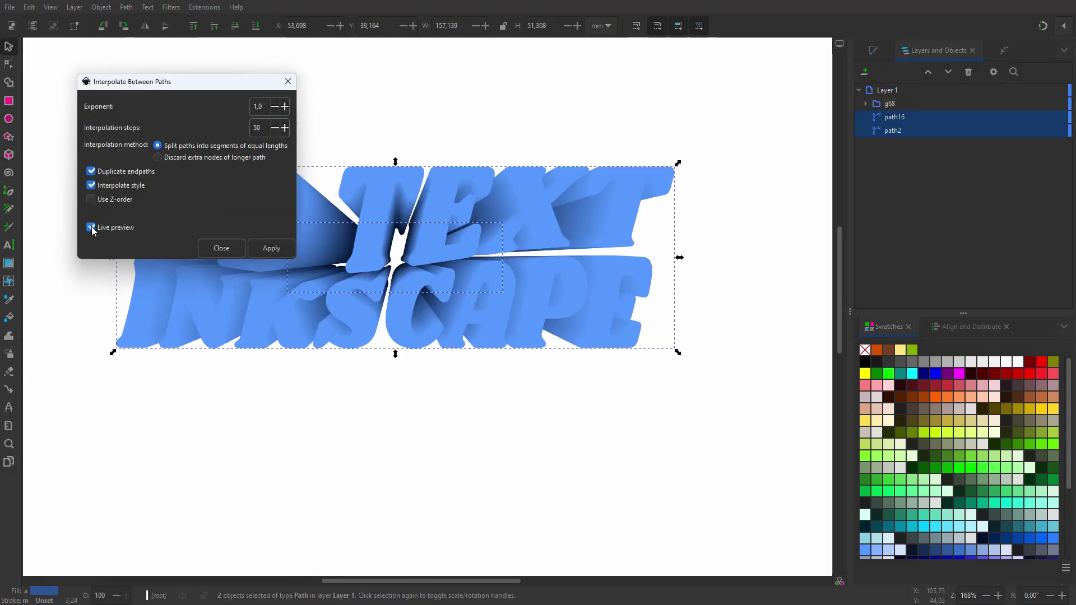
click(235, 248)
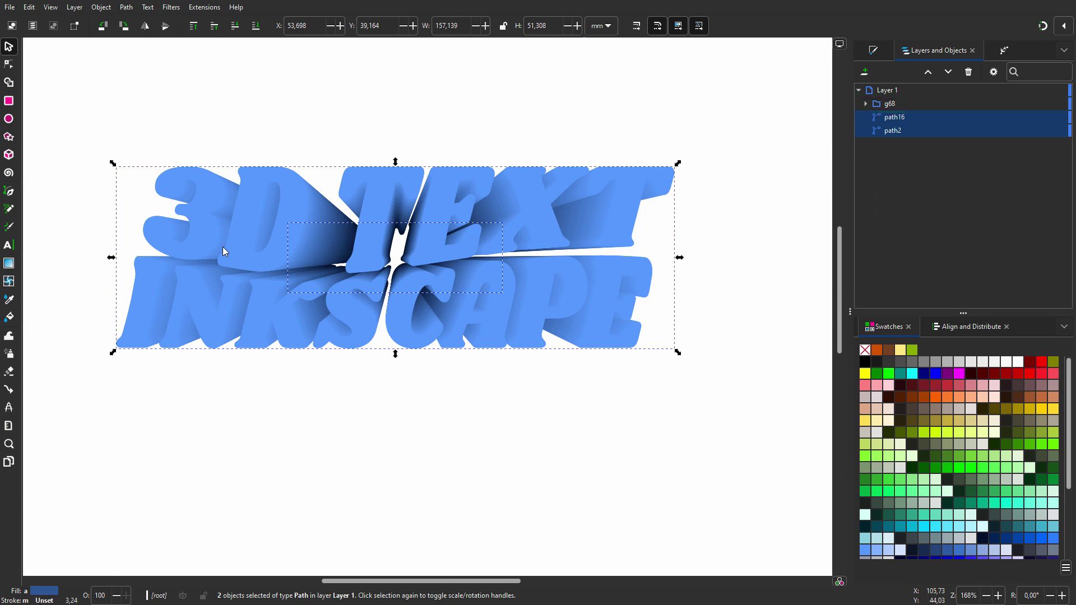
Raise the large front text above the extrusion group and fill it dark navy.
click(911, 129)
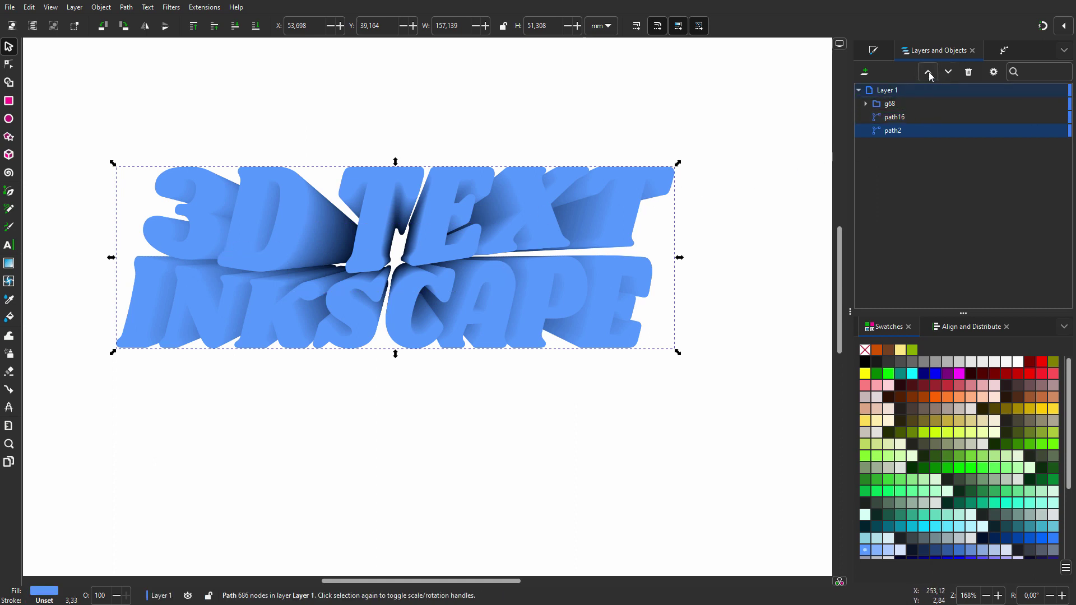
click(929, 72)
click(929, 72)
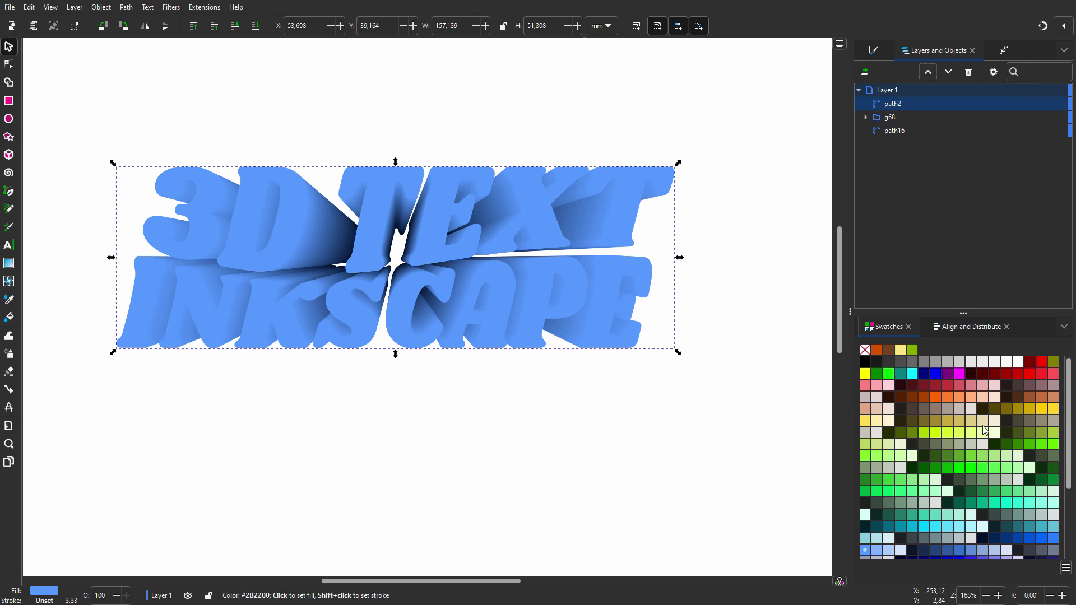
click(997, 543)
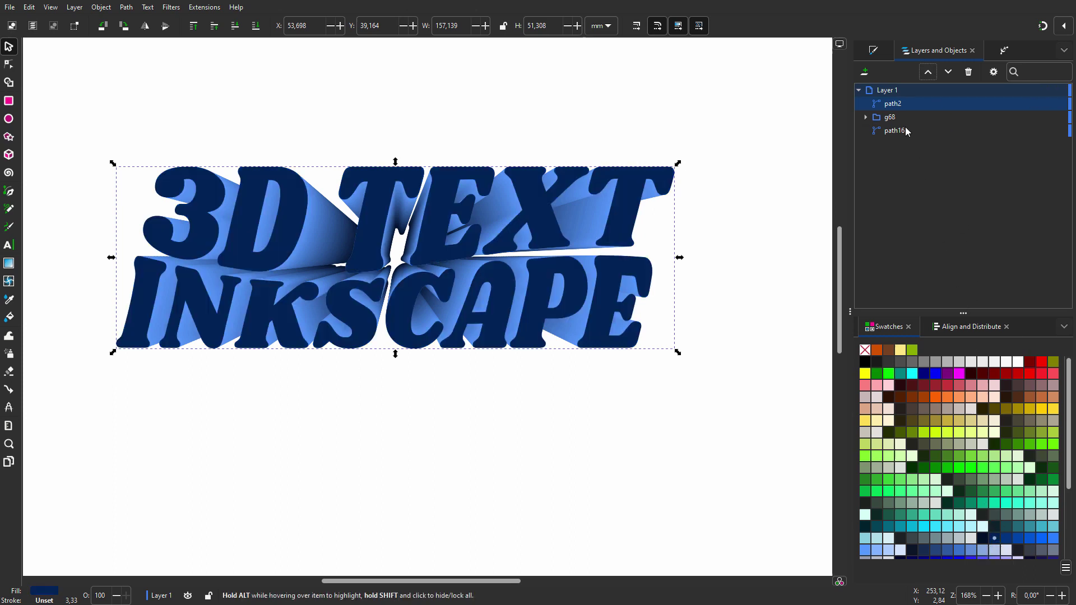
Name the front text 'top text' and duplicate it.
click(919, 104)
text(top text)
key(Return)
key(ctrl+d)
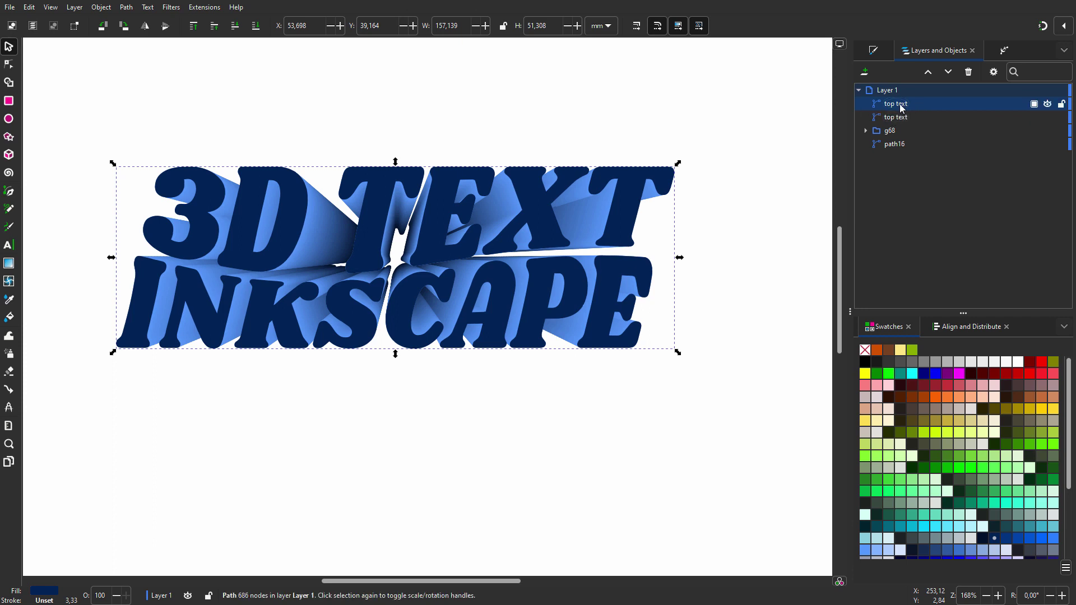
click(919, 104)
Name the duplicate 'pattern' and give it the Abstract 1 pattern fill.
text(pattern)
click(876, 53)
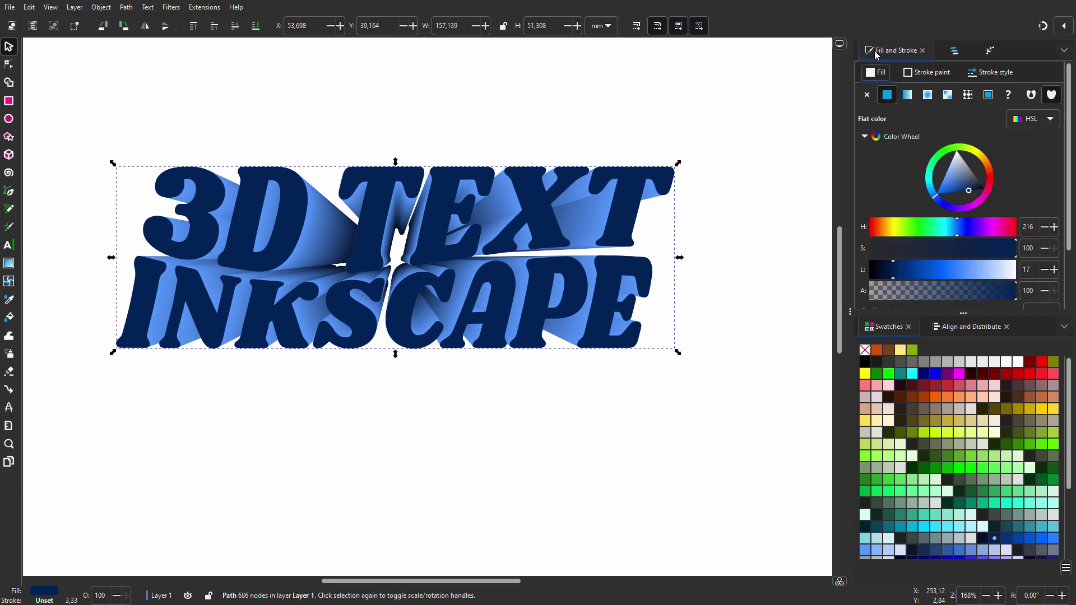
click(968, 95)
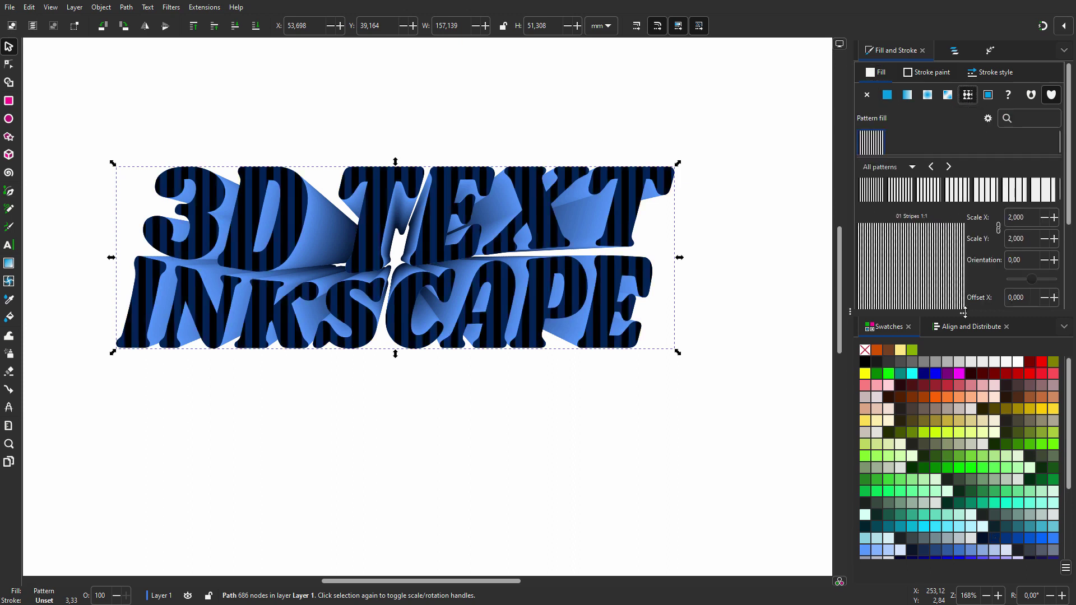
drag(965, 312, 964, 552)
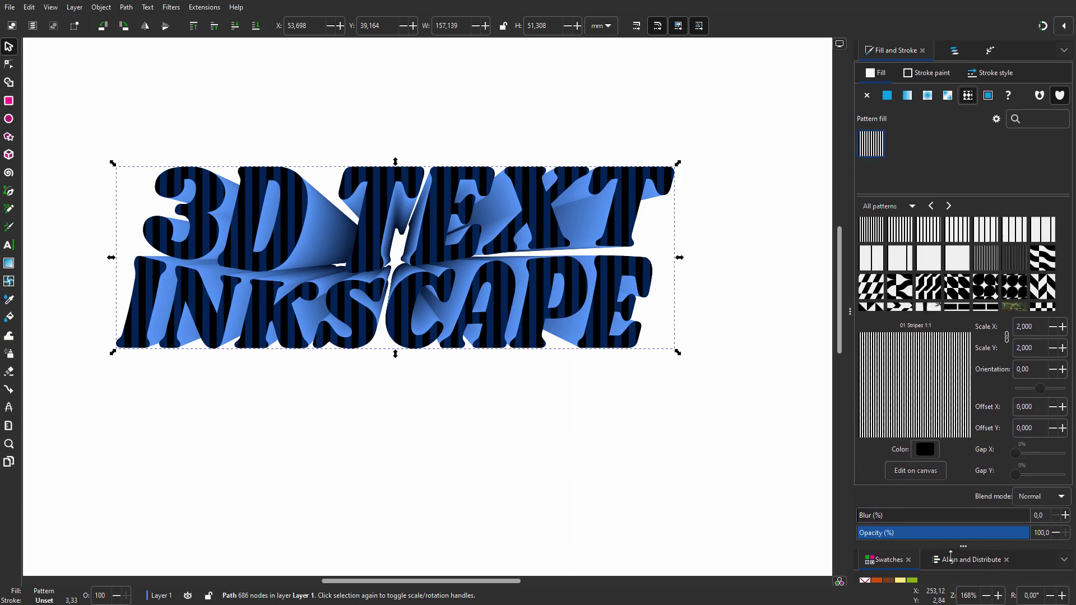
click(1043, 265)
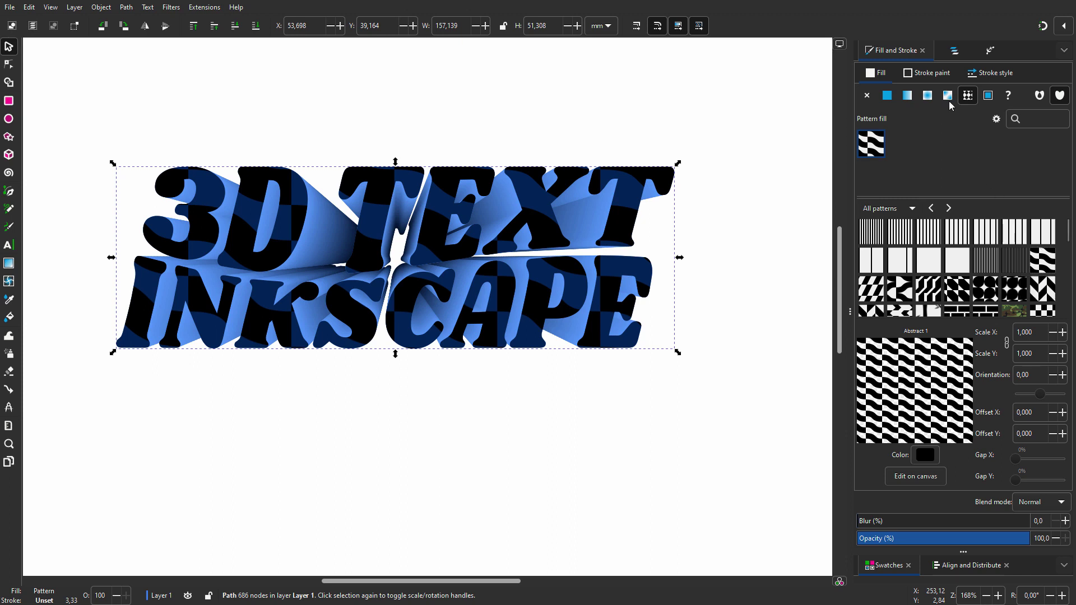
Delete the small back copy path16.
click(955, 51)
click(896, 144)
key(Delete)
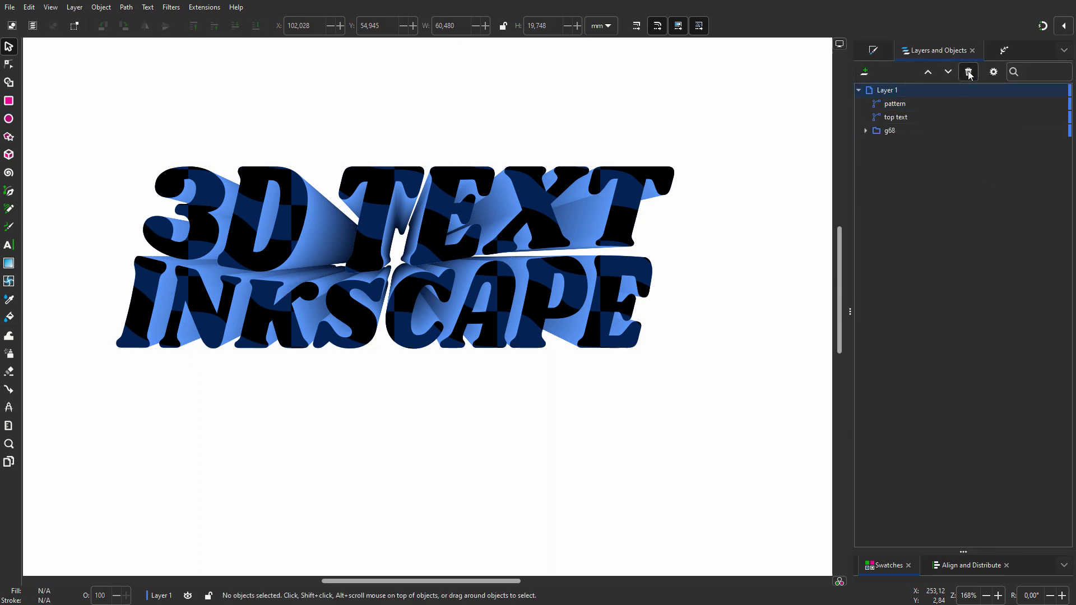
Draw a small circle near the page's top-left and apply the Tiling path effect to it.
click(9, 118)
drag(79, 92, 104, 116)
click(1005, 51)
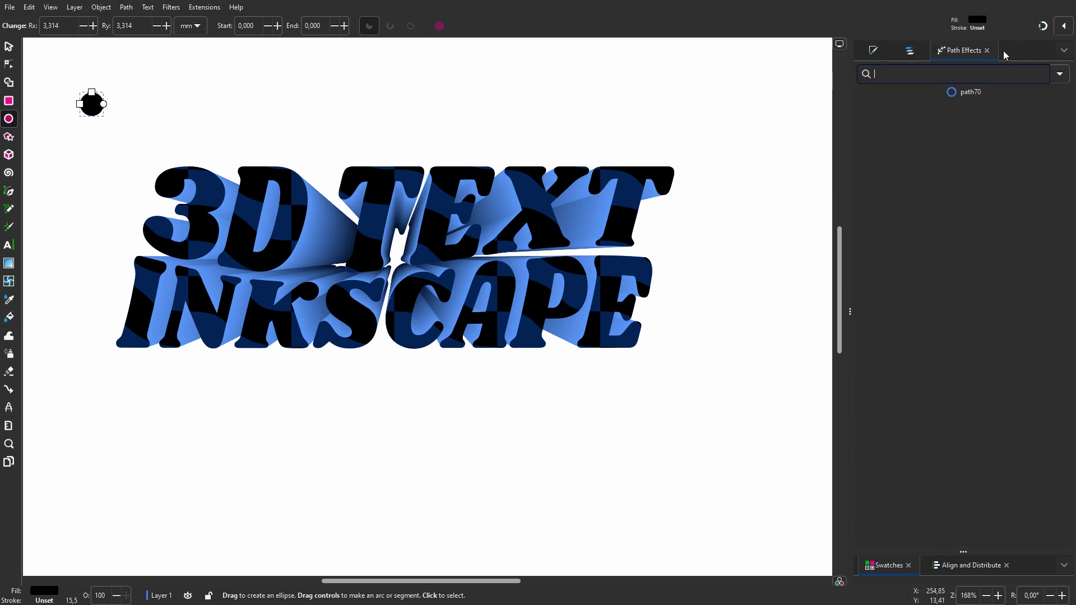
click(1058, 75)
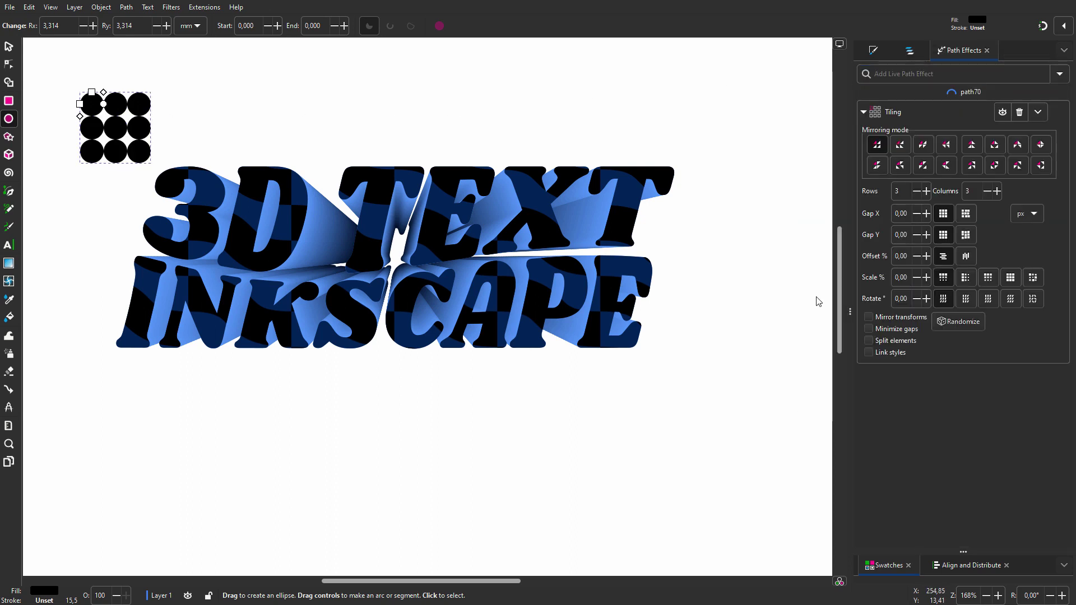
click(839, 295)
Set the tiling to 30 rows and 60 columns at 7% scale, offsetting alternate rows by 50%.
text(0)
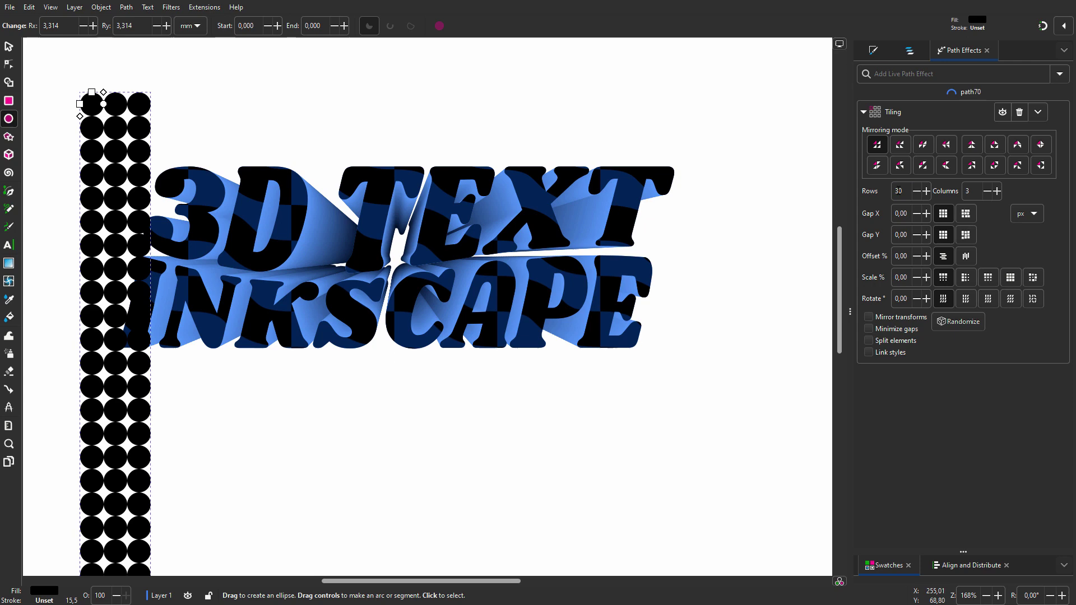
text(60)
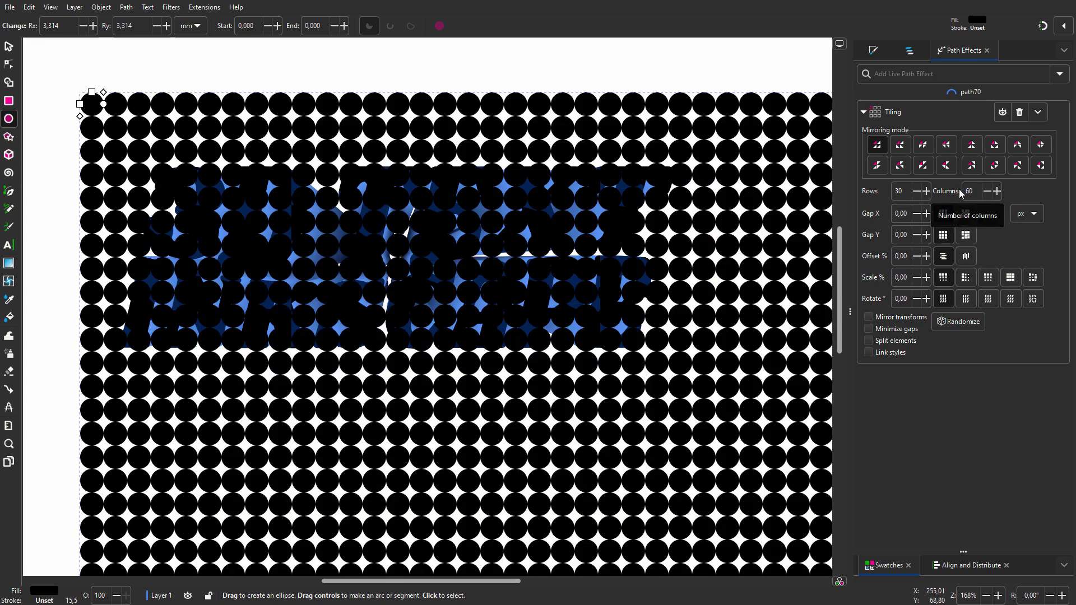
click(927, 277)
click(926, 278)
click(927, 278)
click(927, 278)
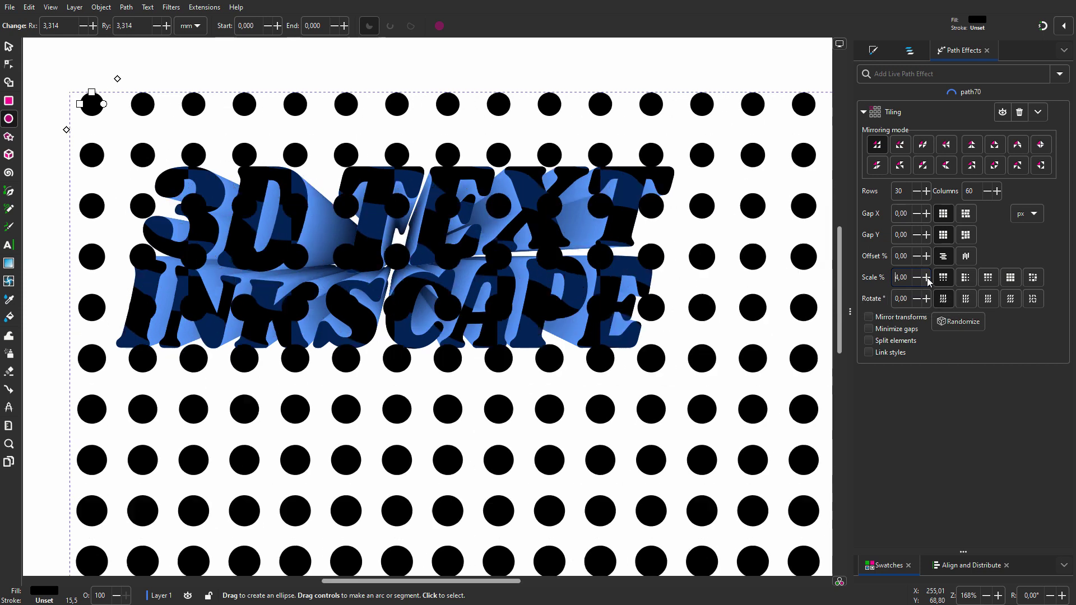
click(927, 277)
click(927, 278)
click(926, 277)
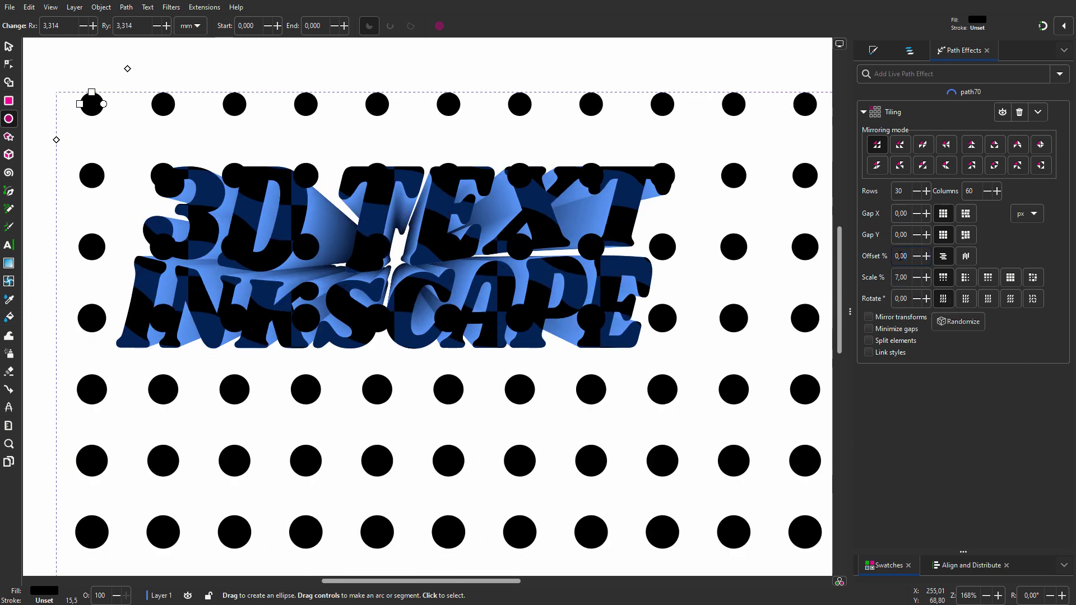
click(901, 256)
text(50)
key(Return)
Shrink the dot tiling to about 177×87 mm and move it over the lettering.
click(8, 46)
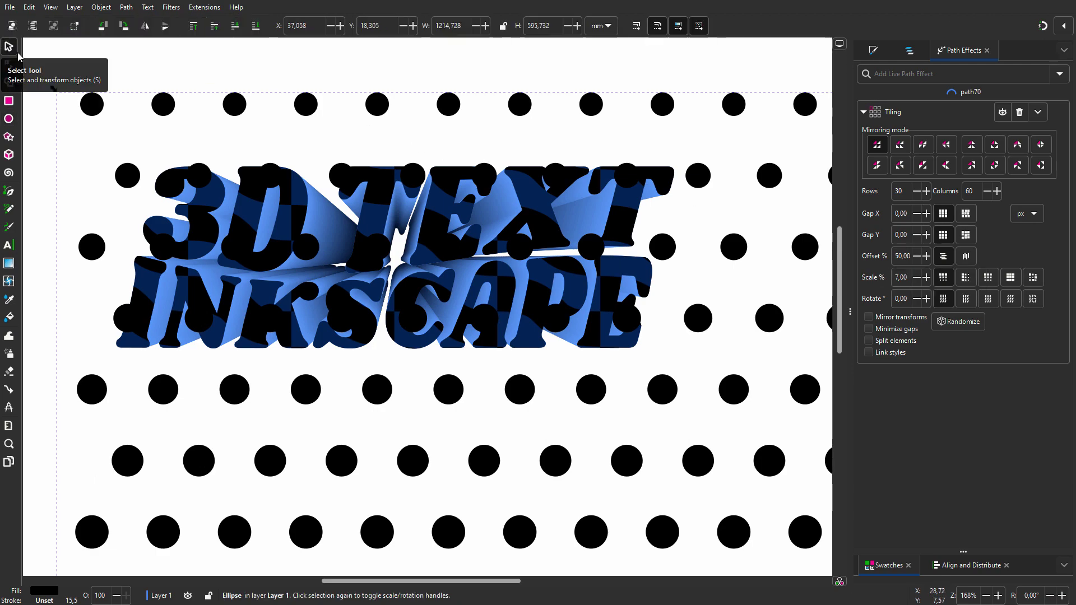
scroll(175, 219, down, 5)
scroll(175, 220, down, 1)
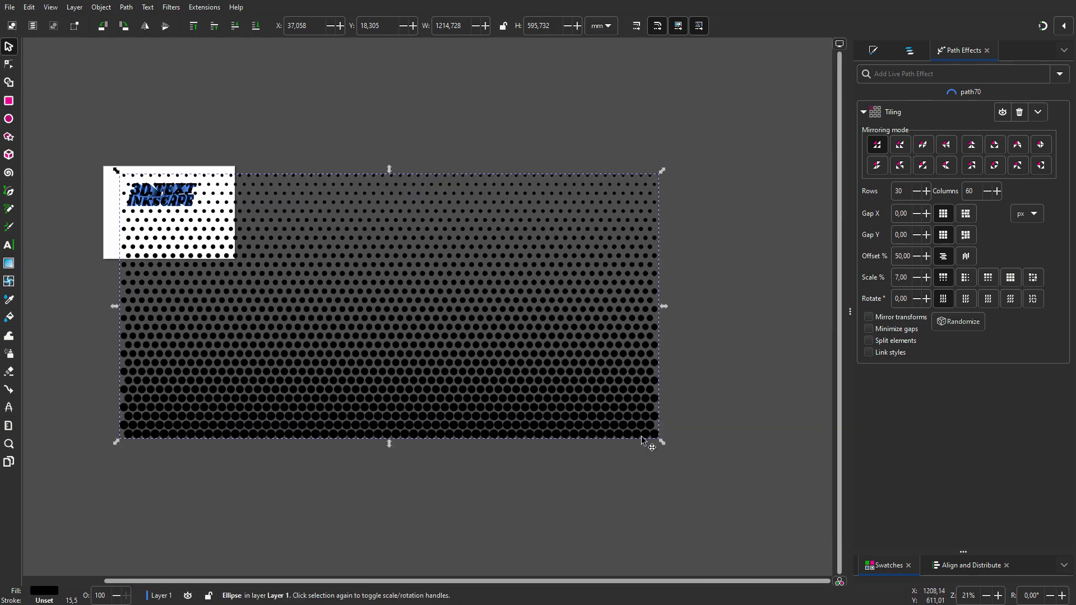
drag(663, 452, 219, 222)
key(5)
drag(334, 132, 348, 138)
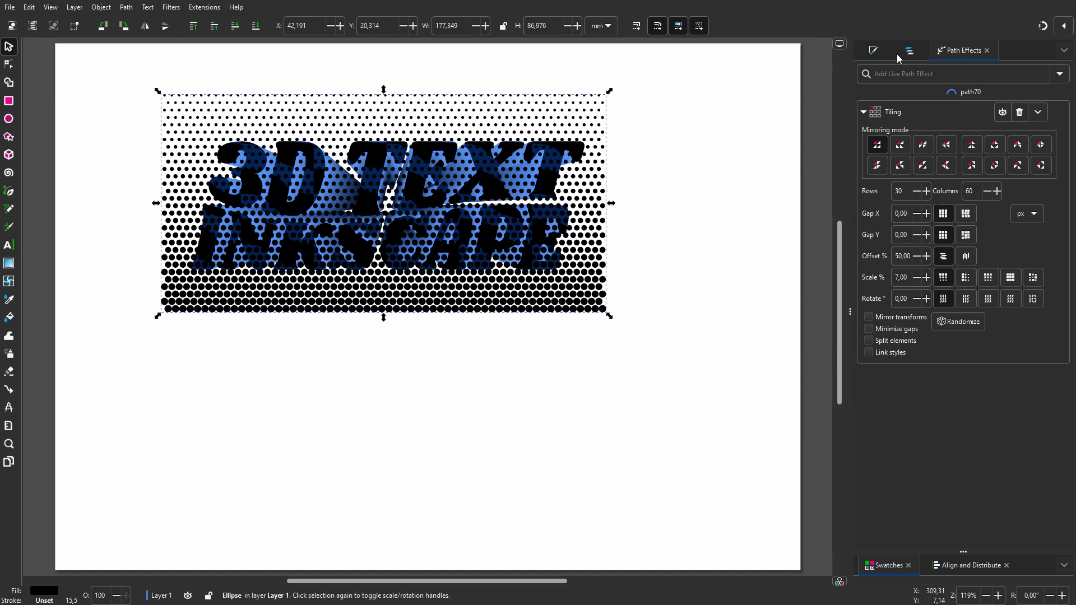
Fill the dot pattern with the White swatch.
click(909, 50)
drag(963, 552, 956, 512)
click(1017, 561)
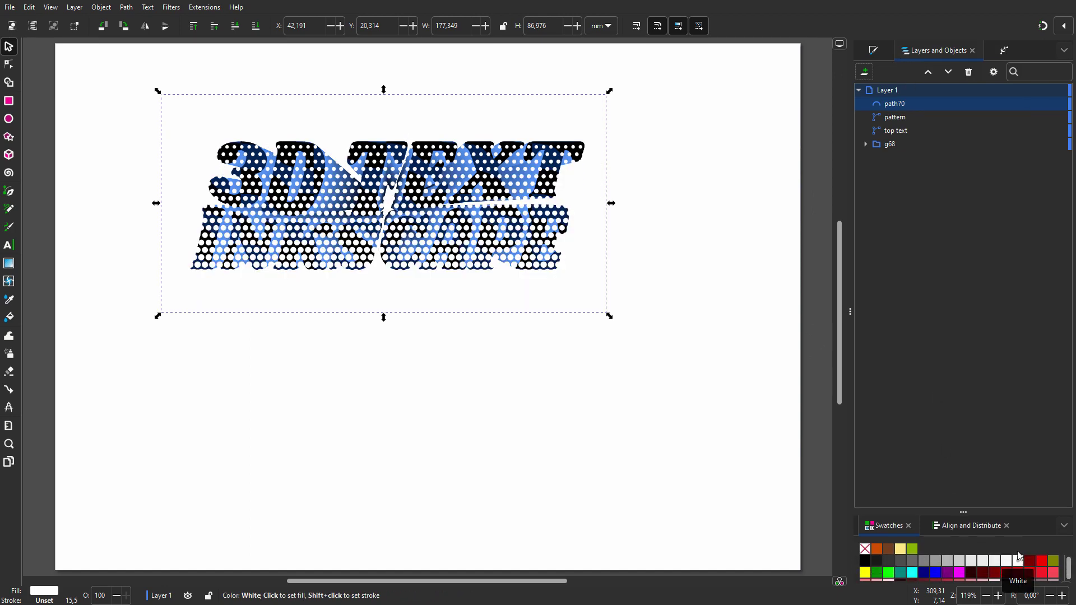
Make lettering group g68 a clip group, rename the dot pattern 'circles', and move it inside.
right_click(911, 143)
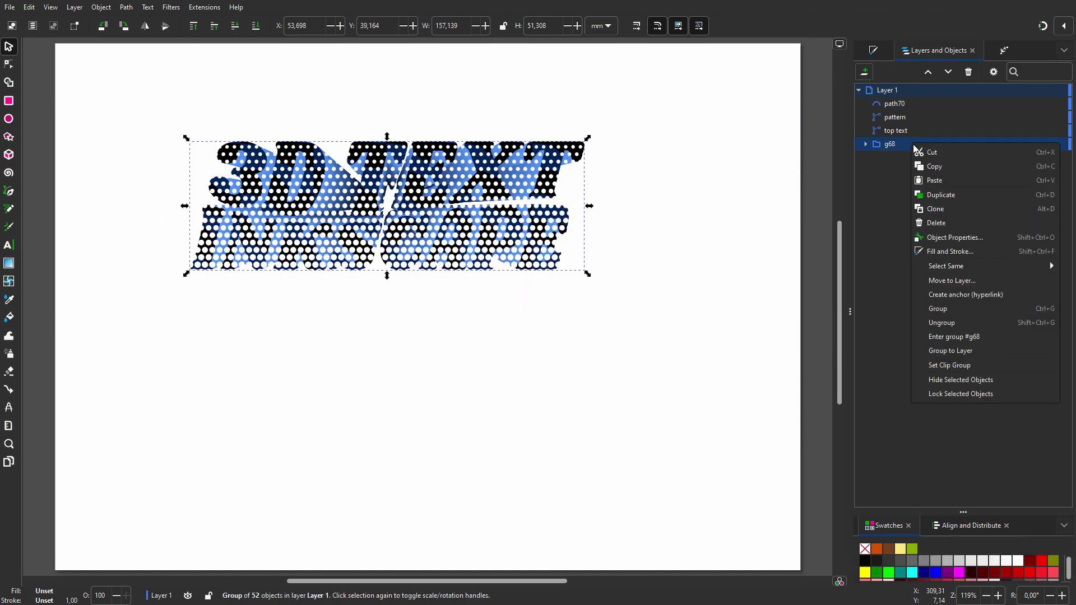
click(955, 365)
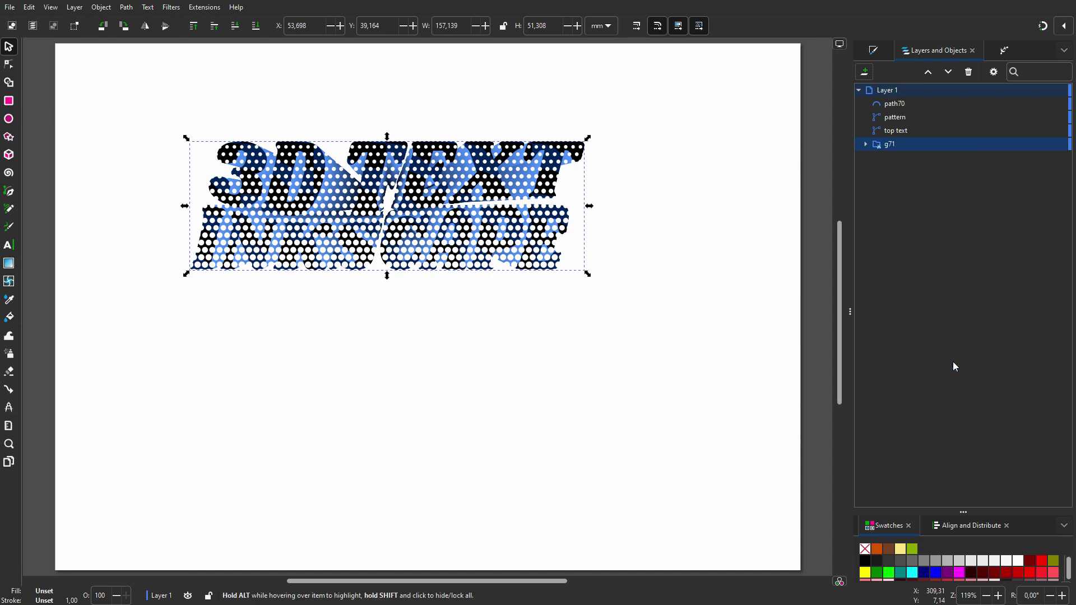
double_click(908, 104)
text(circles)
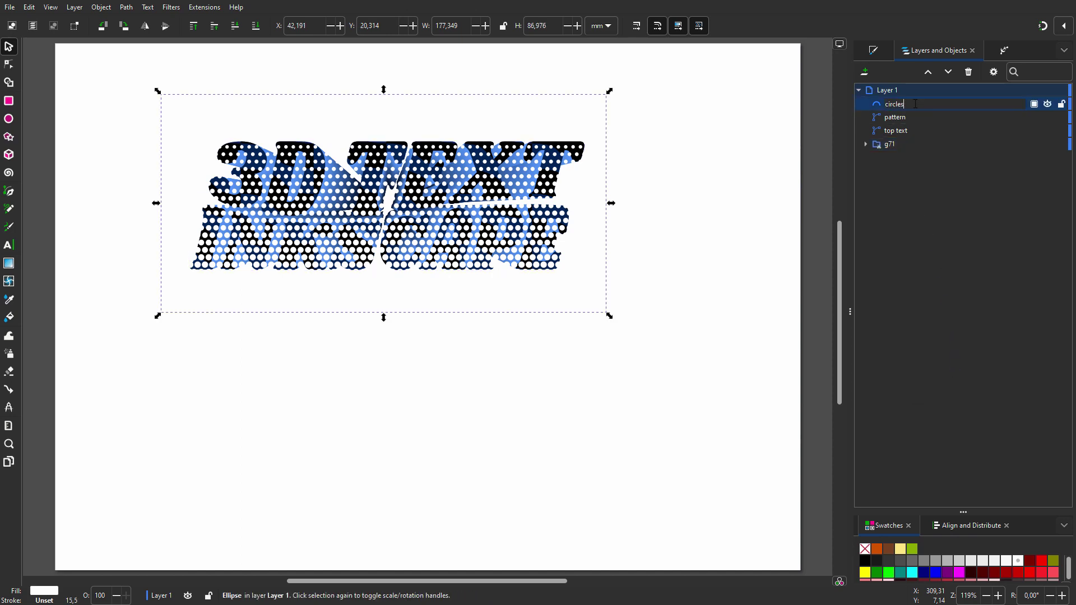
drag(914, 107, 925, 145)
Fade the circles to 25% opacity and enlarge them slightly to cover the text.
click(1034, 145)
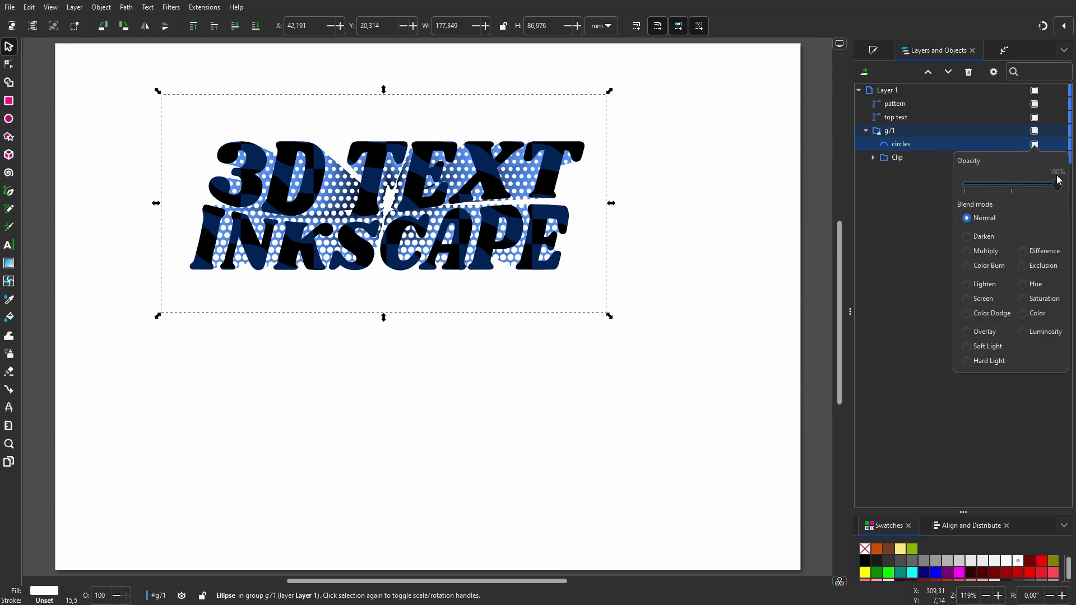
drag(1058, 185, 990, 193)
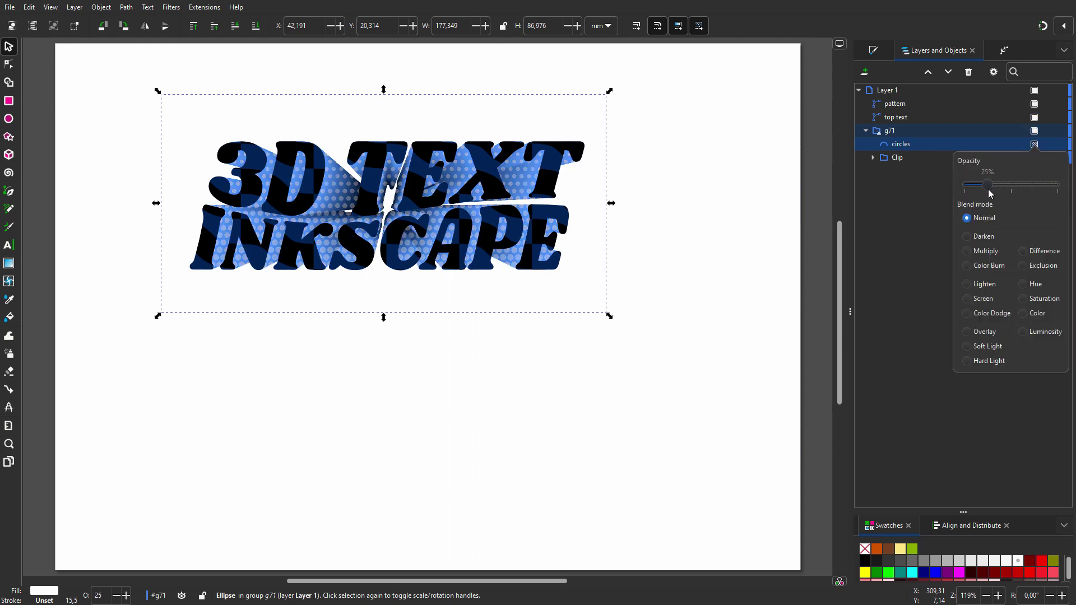
click(830, 247)
scroll(307, 143, up, 1)
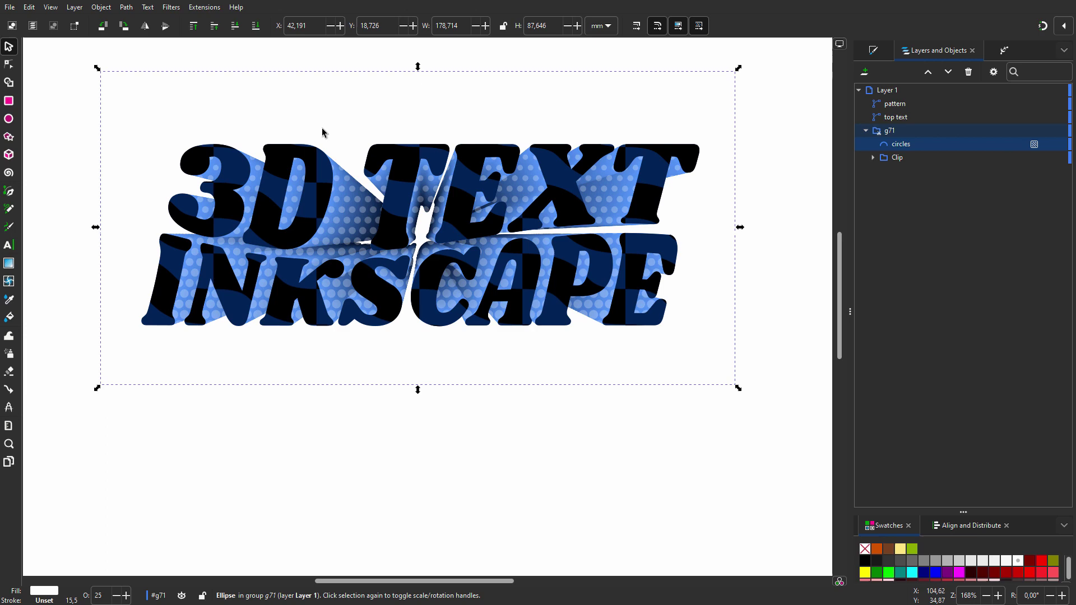
drag(739, 388, 787, 410)
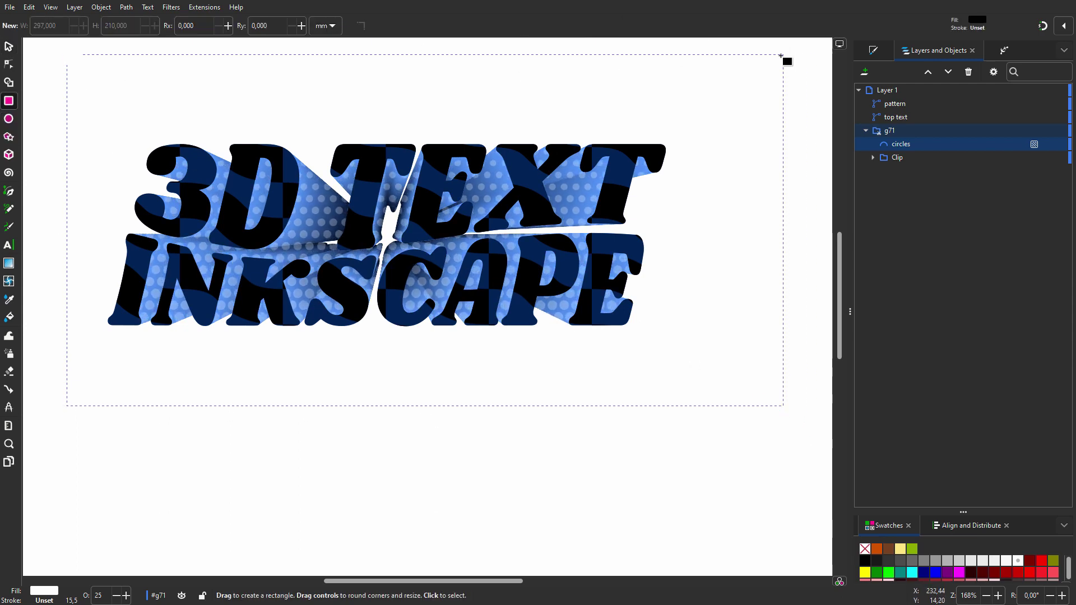
Draw a 297×210 mm black rectangle over the page, send it to the bottom and lock it.
scroll(454, 130, down, 2)
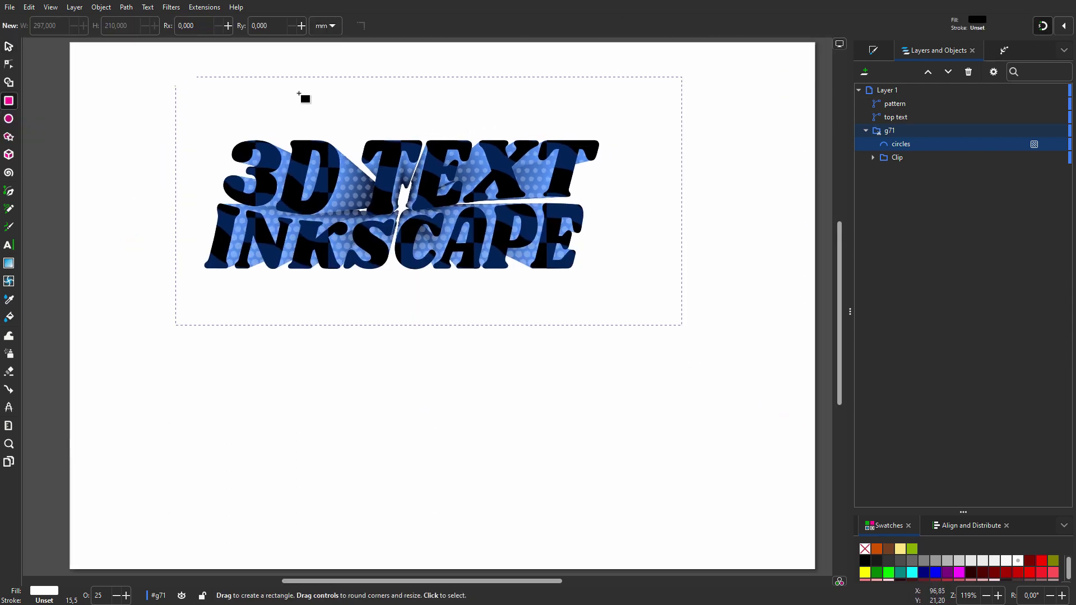
drag(72, 44, 823, 534)
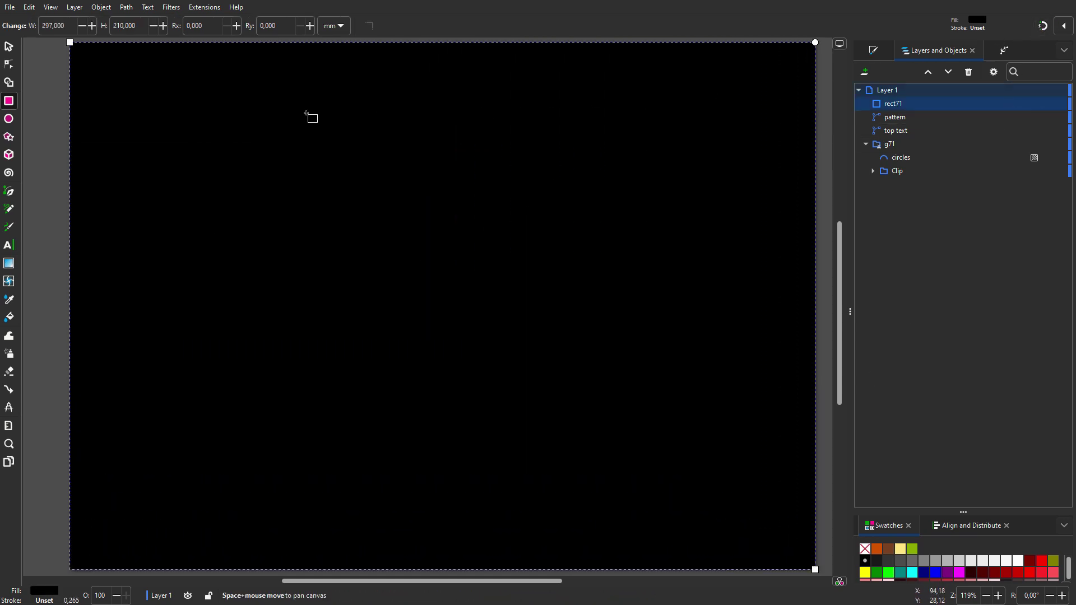
key(s)
click(255, 26)
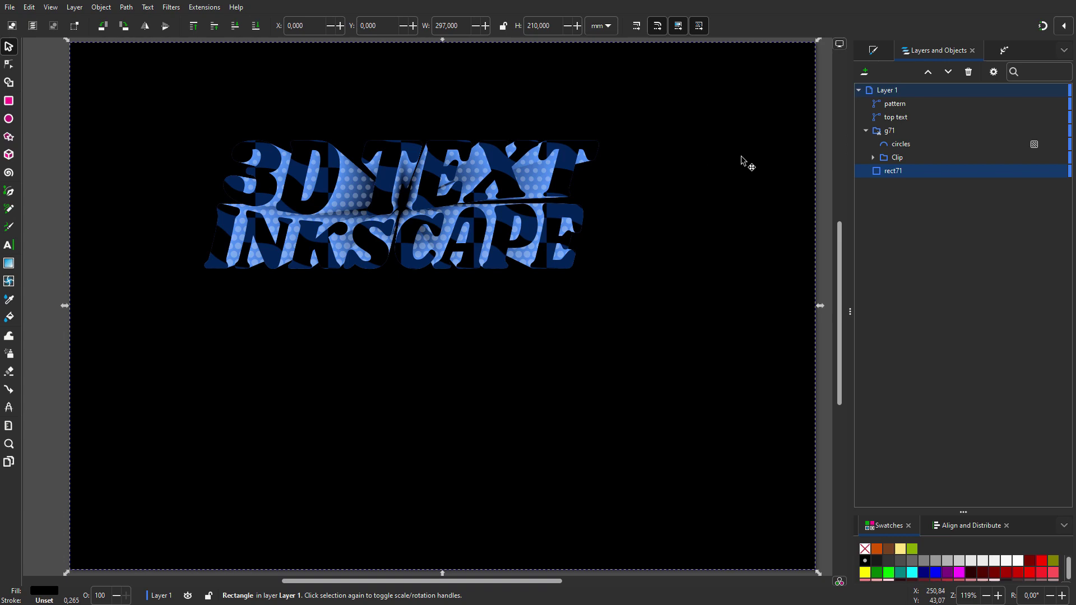
click(1061, 172)
key(ctrl+a)
key(Escape)
scroll(562, 177, up, 3)
scroll(606, 237, up, 2)
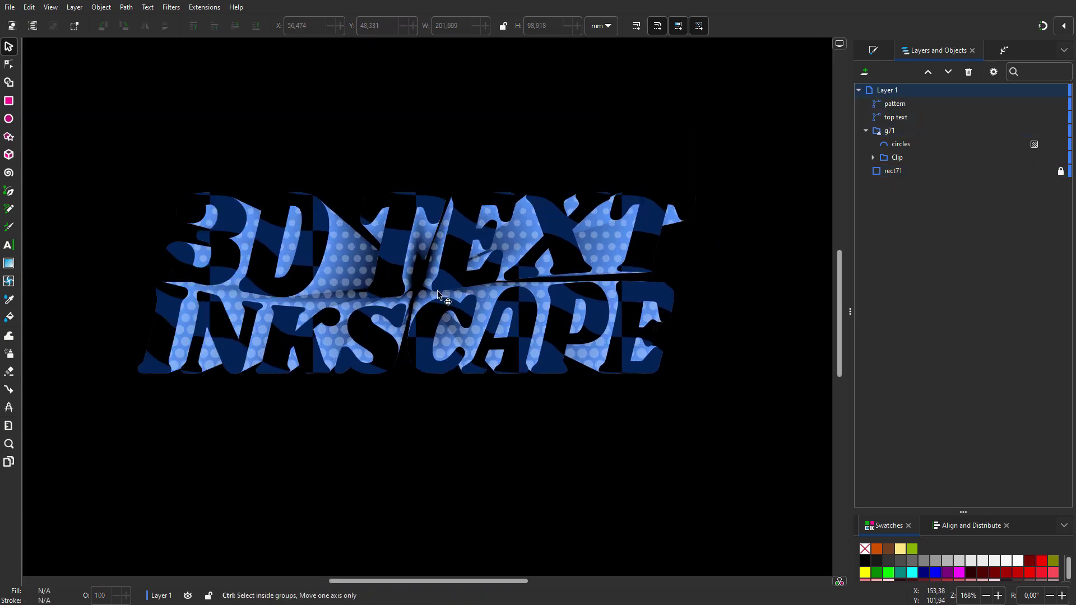
Duplicate the top text and give the copy no fill with a white outline.
right_click(919, 117)
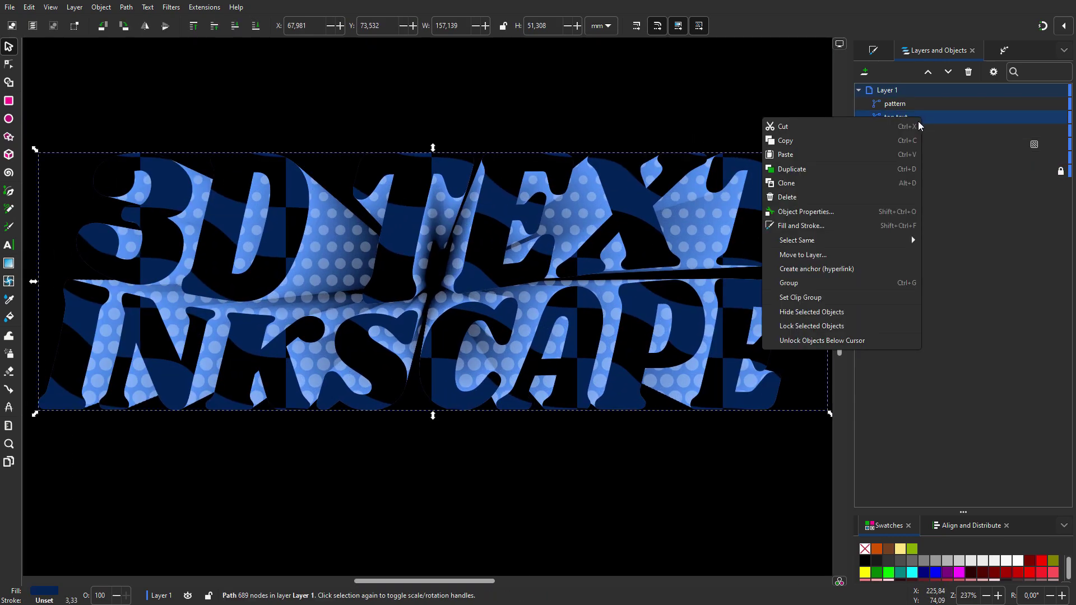
click(859, 169)
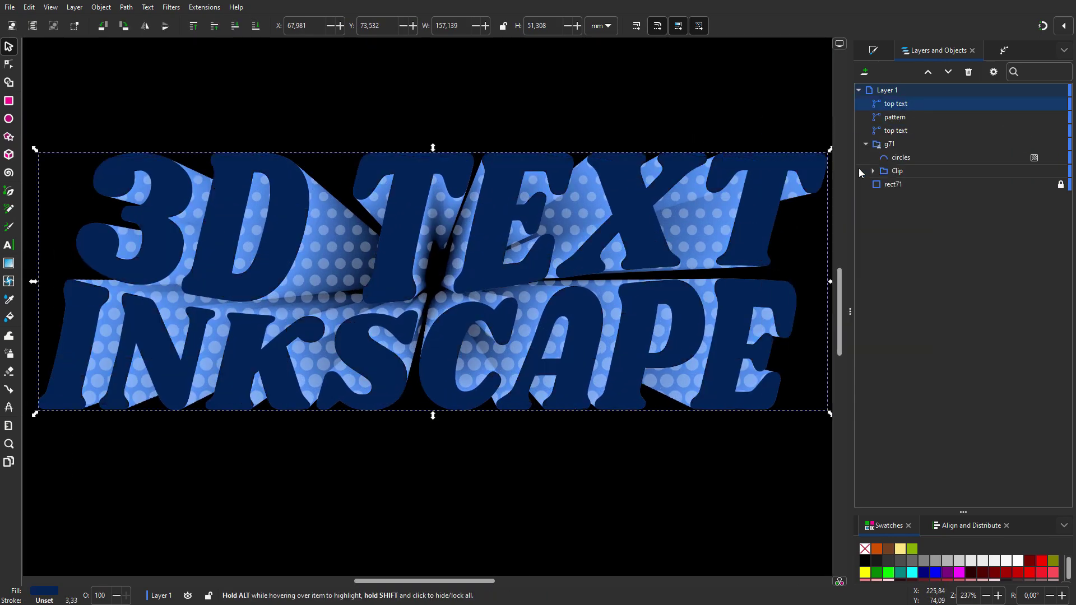
click(865, 549)
shift+click(1018, 561)
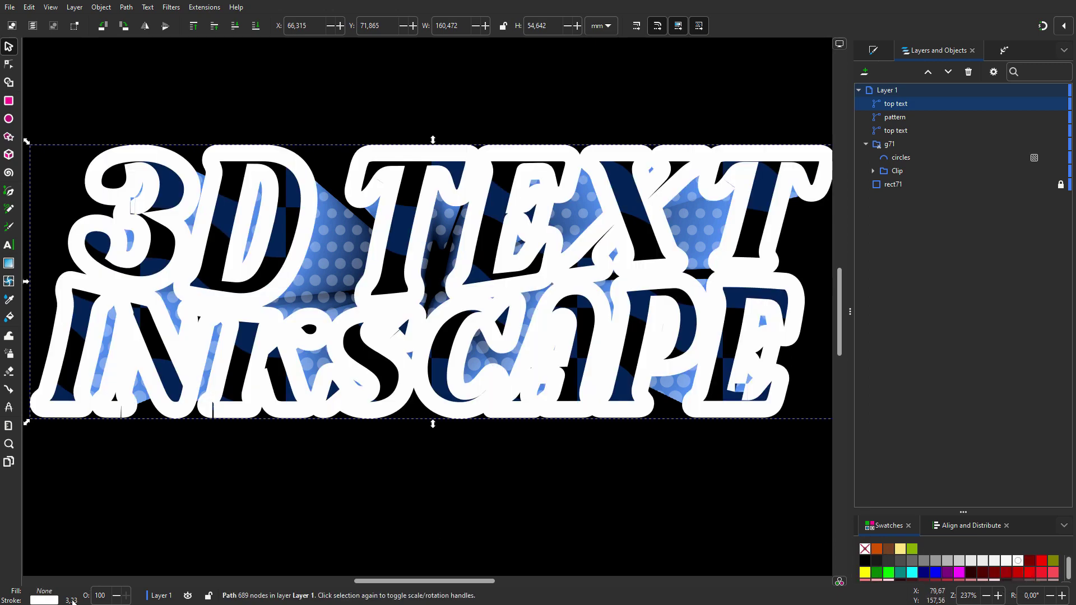
scroll(73, 602, down, 5)
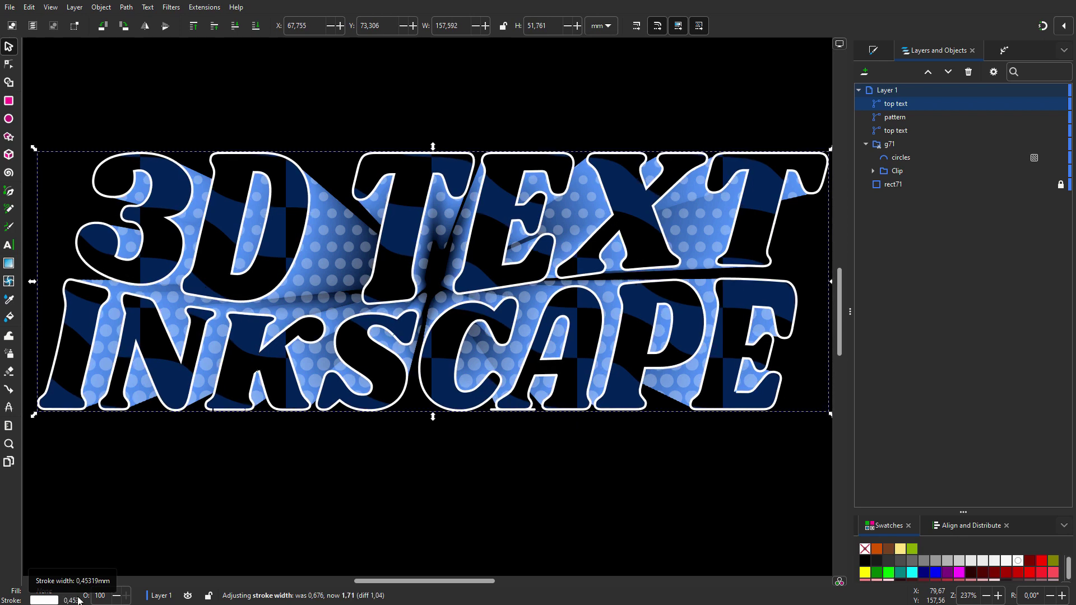
Name the outline copy 'white', duplicate it, and rename the top copy 'blue'.
double_click(919, 104)
text(wh)
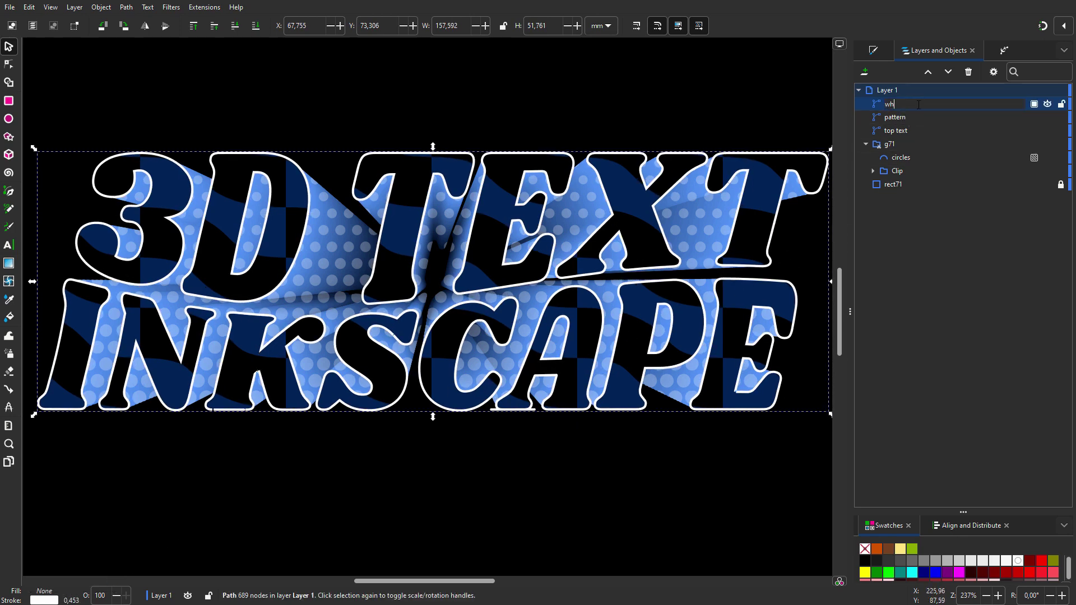
key(Return)
key(ctrl+d)
key(ctrl+d)
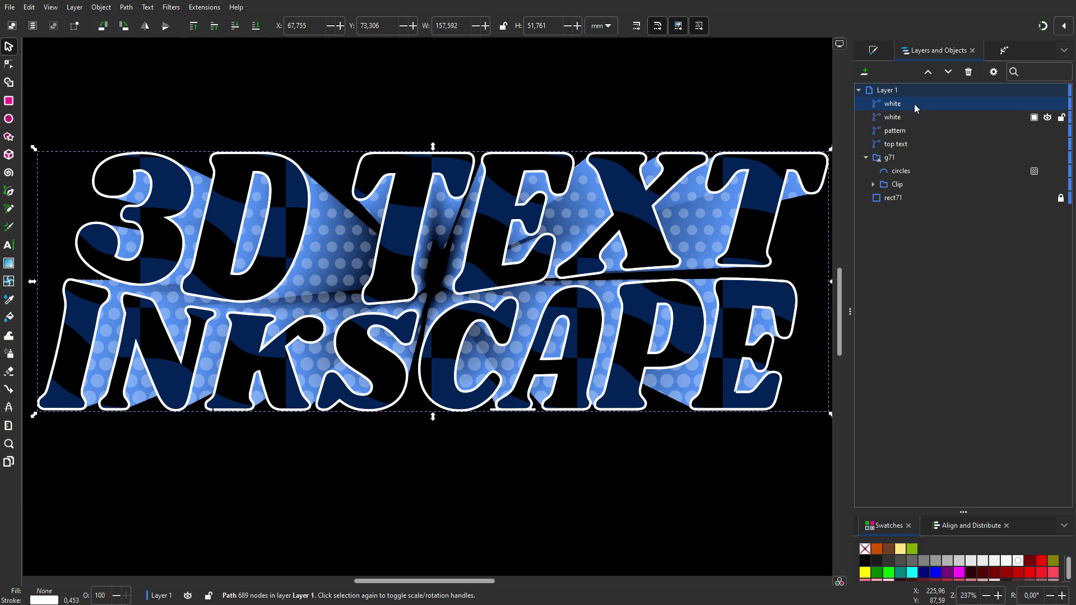
double_click(914, 103)
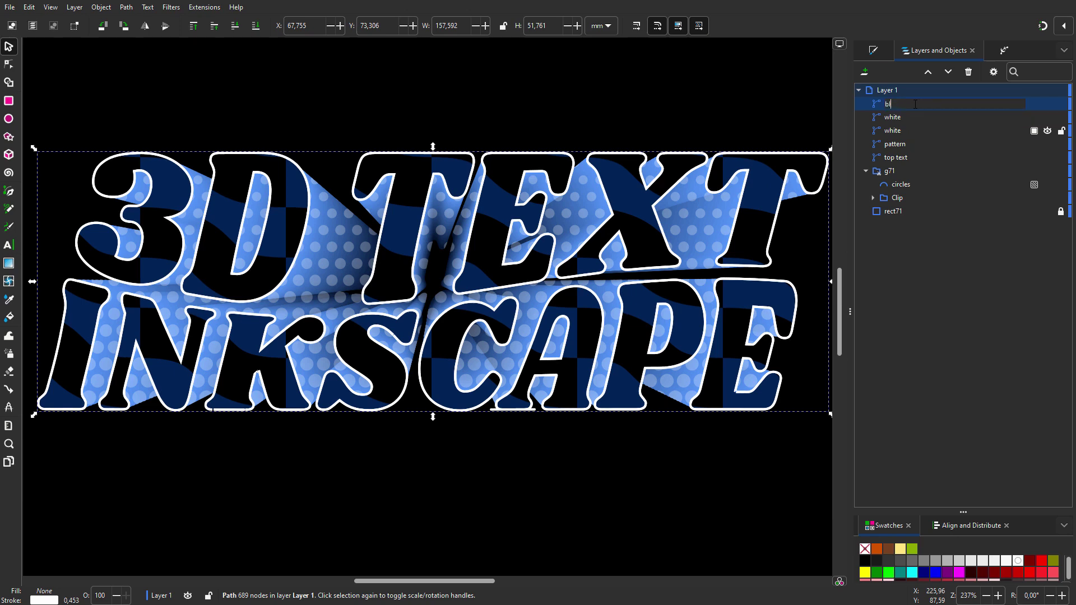
text(blue)
key(Return)
drag(964, 512, 963, 310)
Give the blue copy a light blue outline, hide it, and rename a white copy 'white blur'.
click(865, 547)
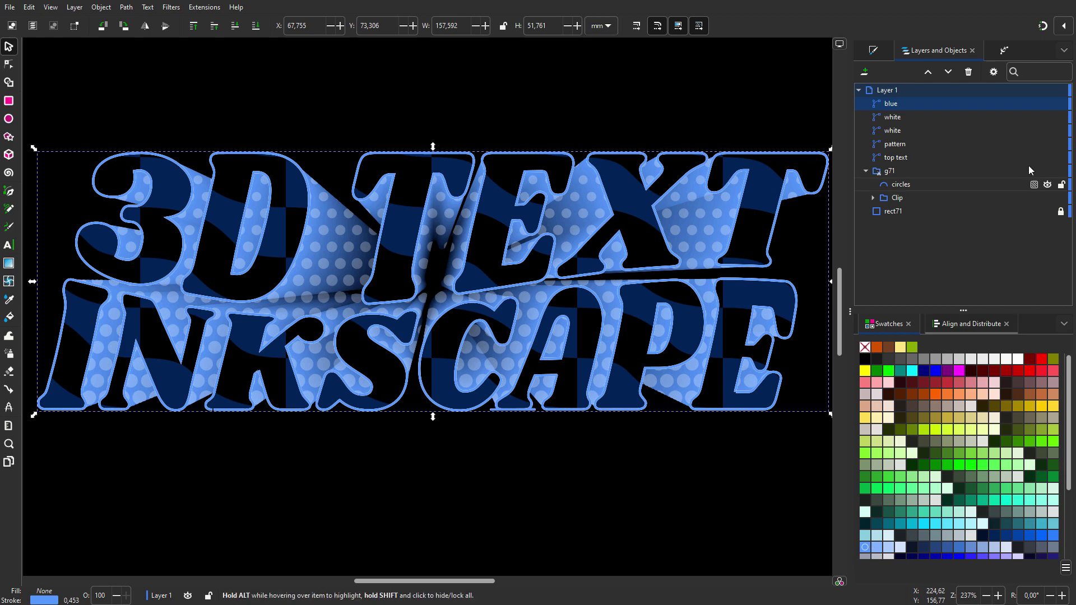
click(1047, 104)
click(914, 116)
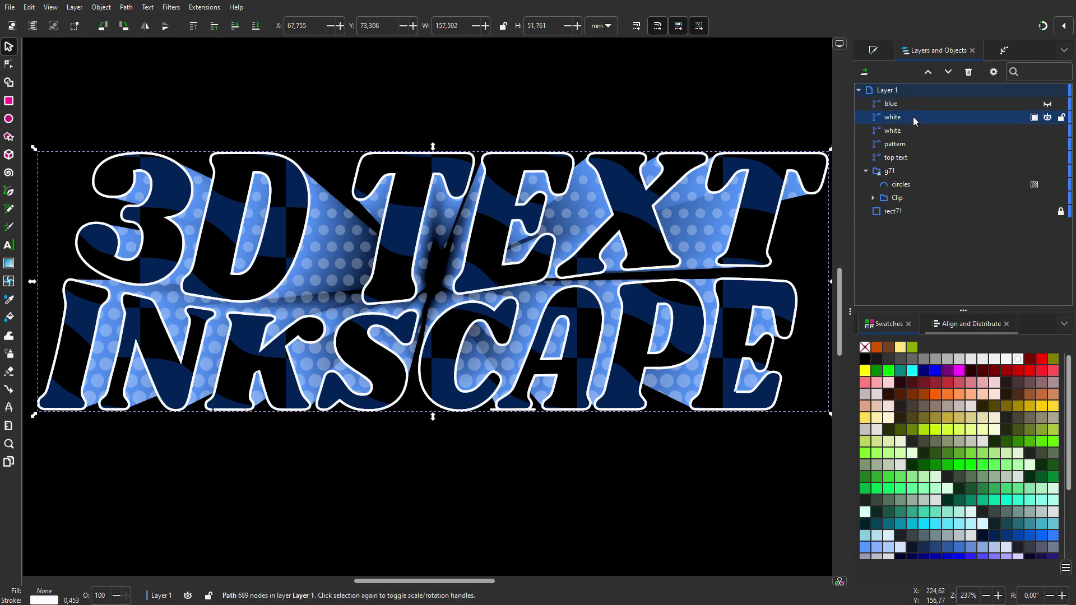
click(876, 51)
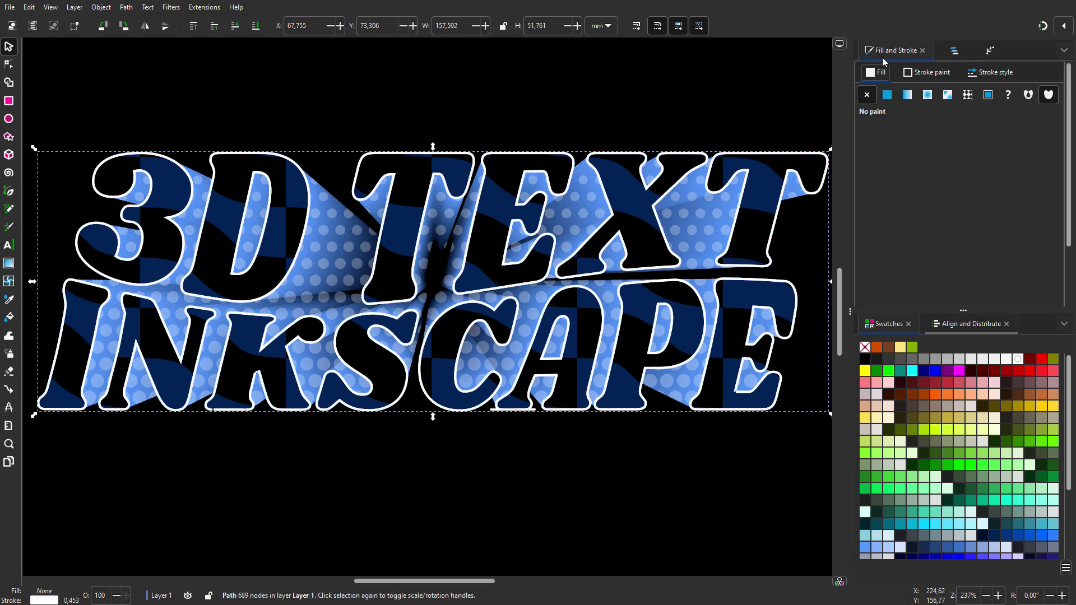
click(926, 72)
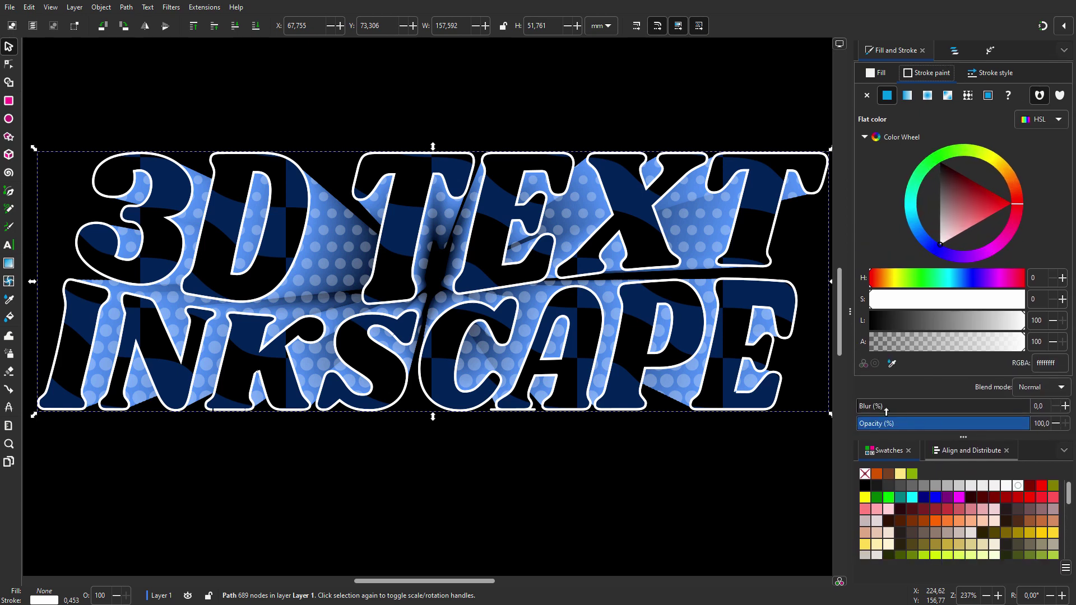
click(955, 50)
double_click(910, 118)
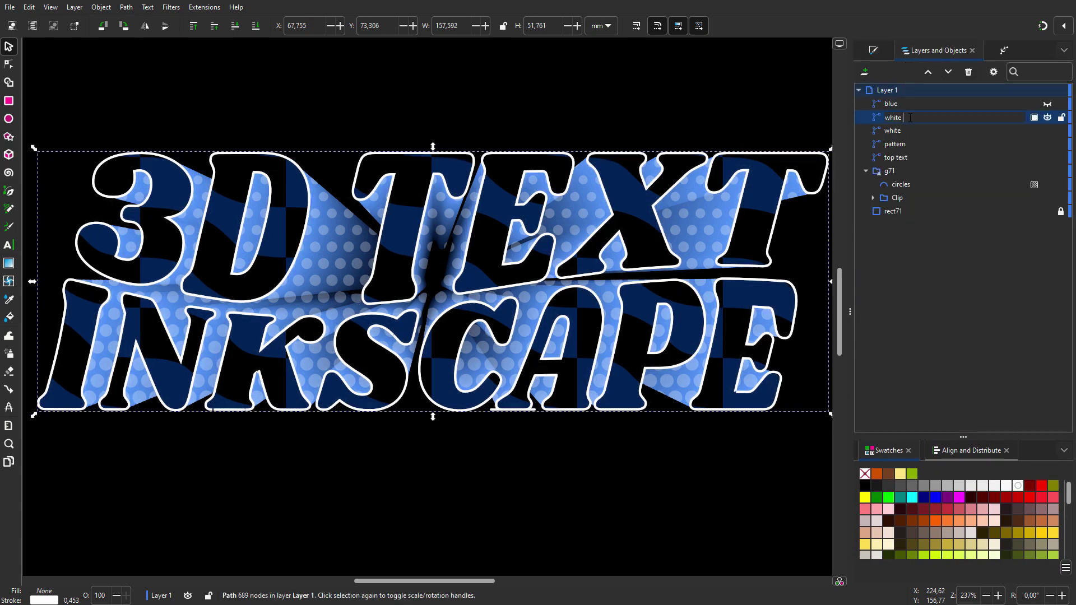
Group the two white outline copies, nudge the group down-right, and show the blue outline again.
shift+click(922, 130)
right_click(922, 129)
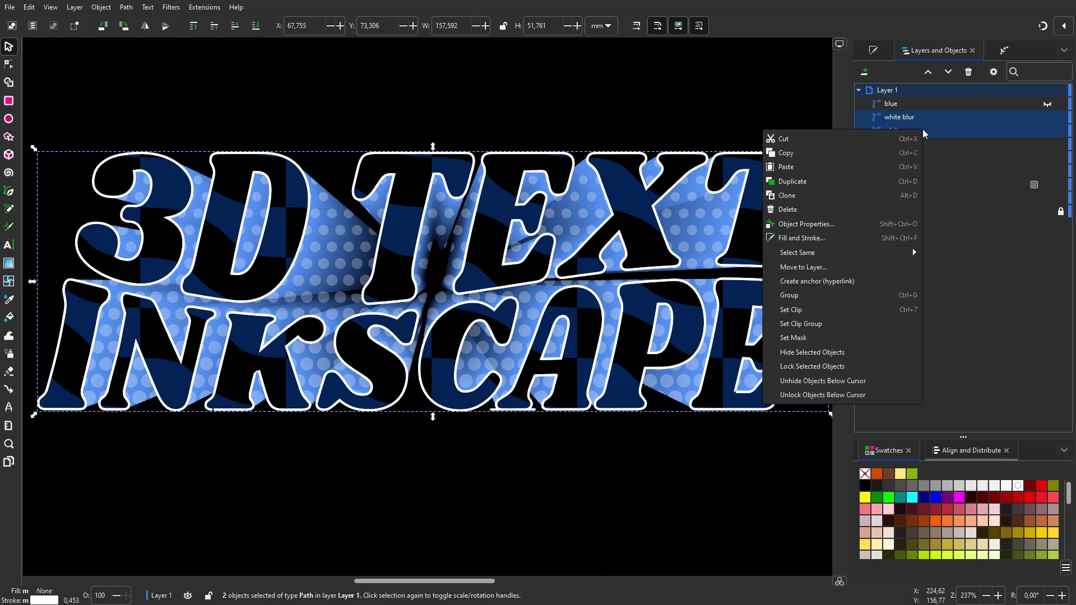
click(859, 295)
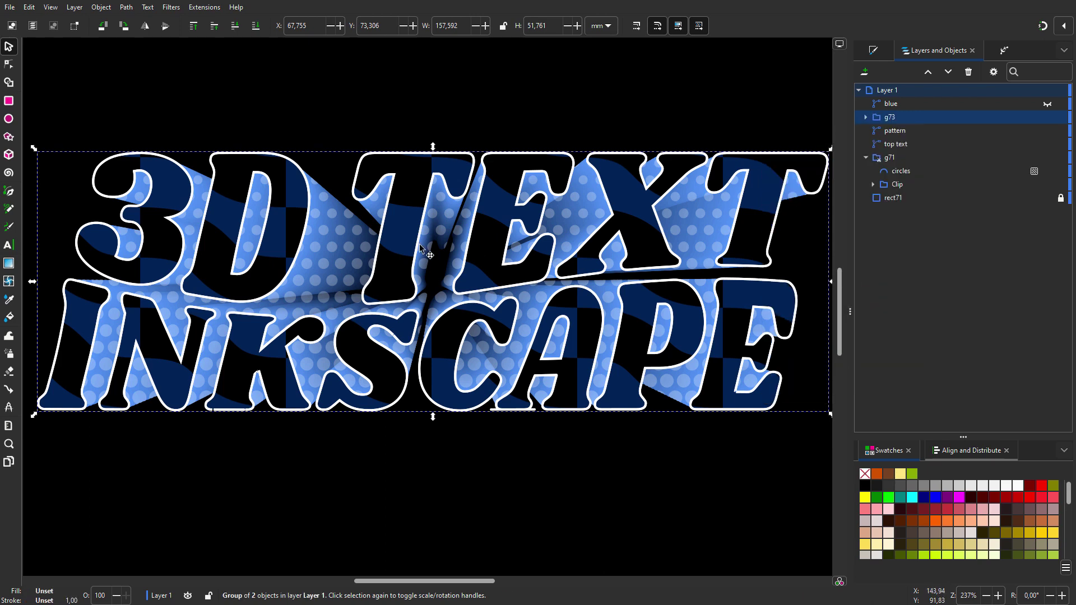
drag(418, 248, 421, 251)
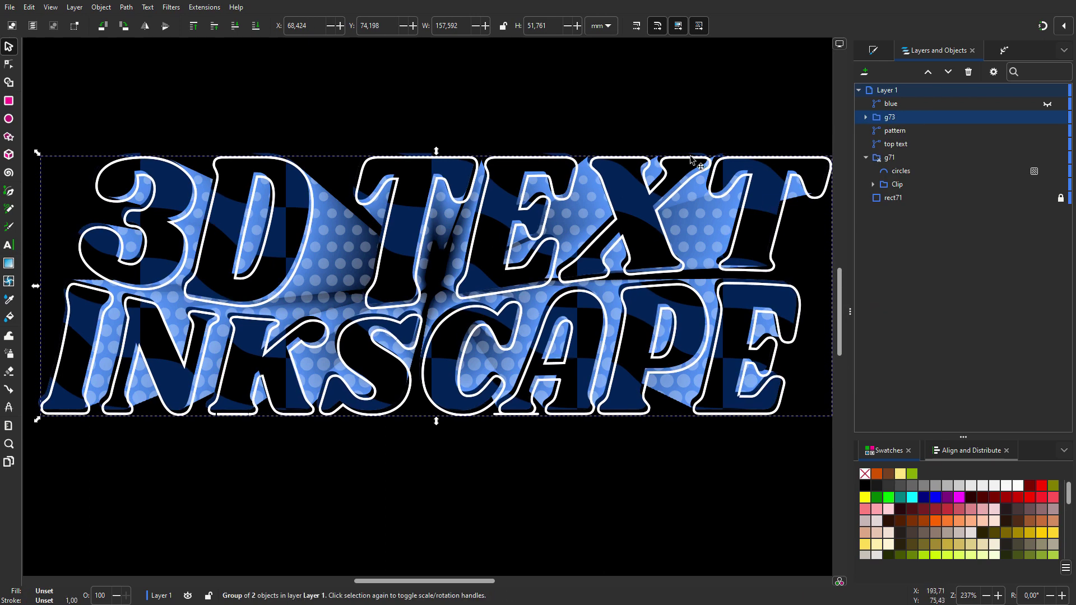
click(1048, 105)
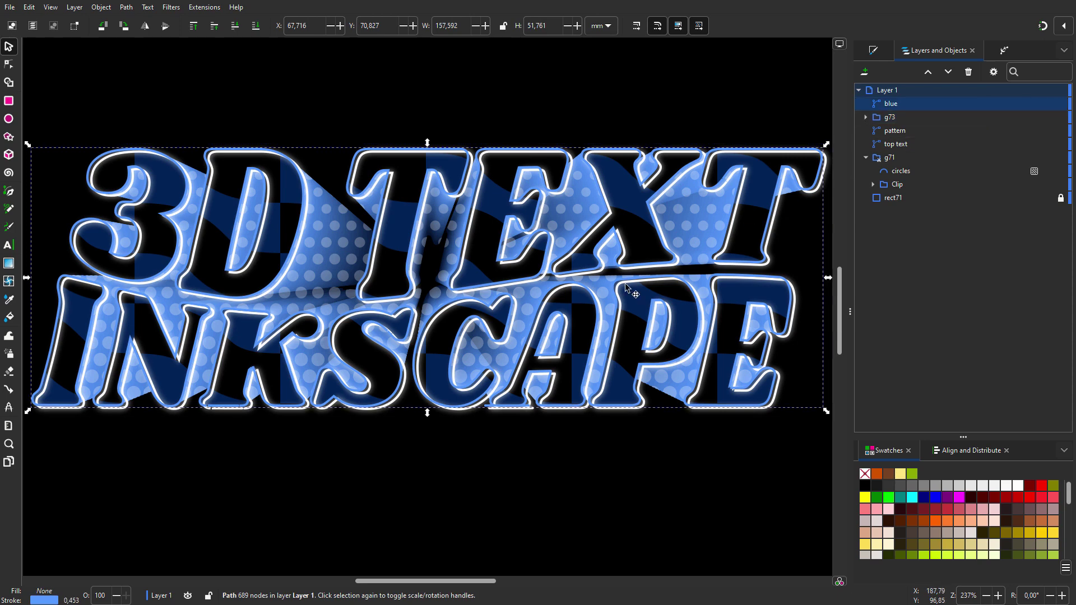